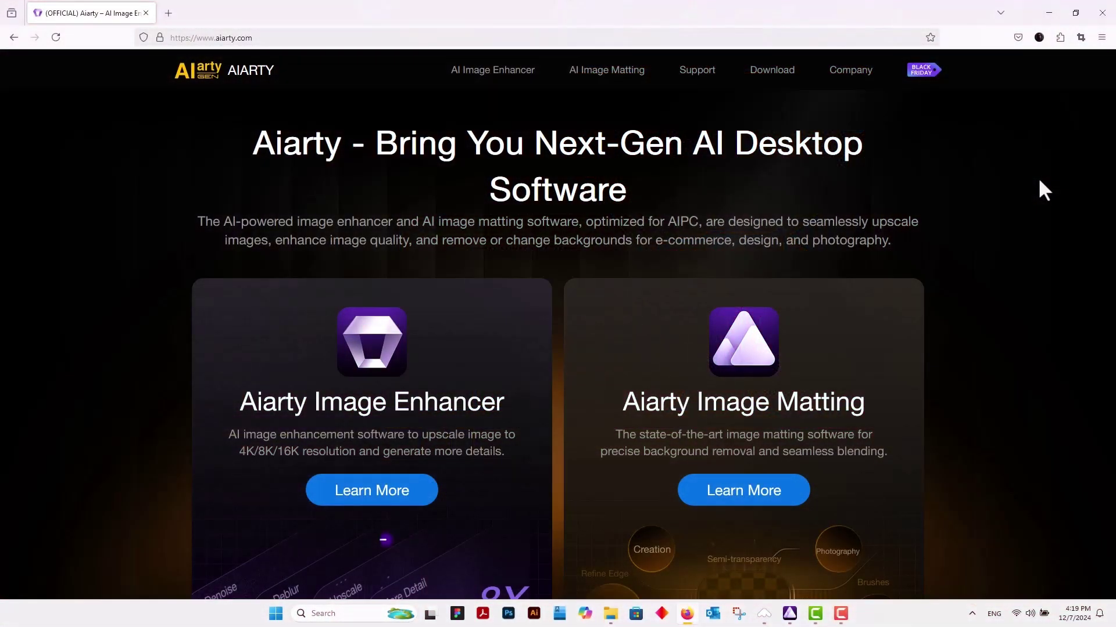
Scroll the Aiarty site and open the Aiarty Image Matting product page via Learn More
scroll(1039, 181, "down", 8)
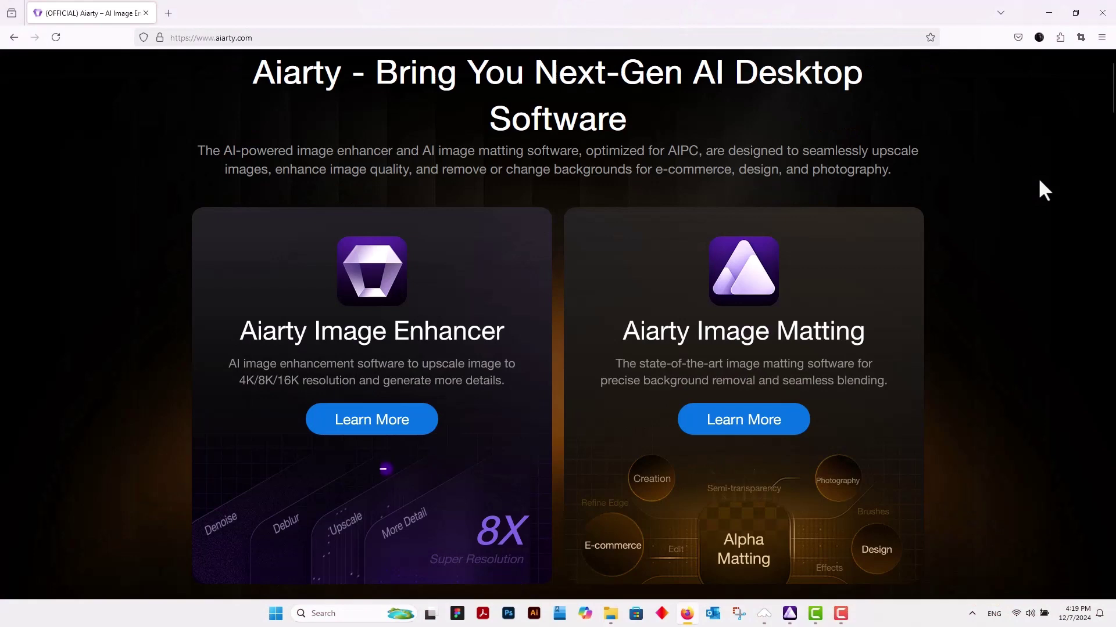
scroll(1039, 181, "down", 4)
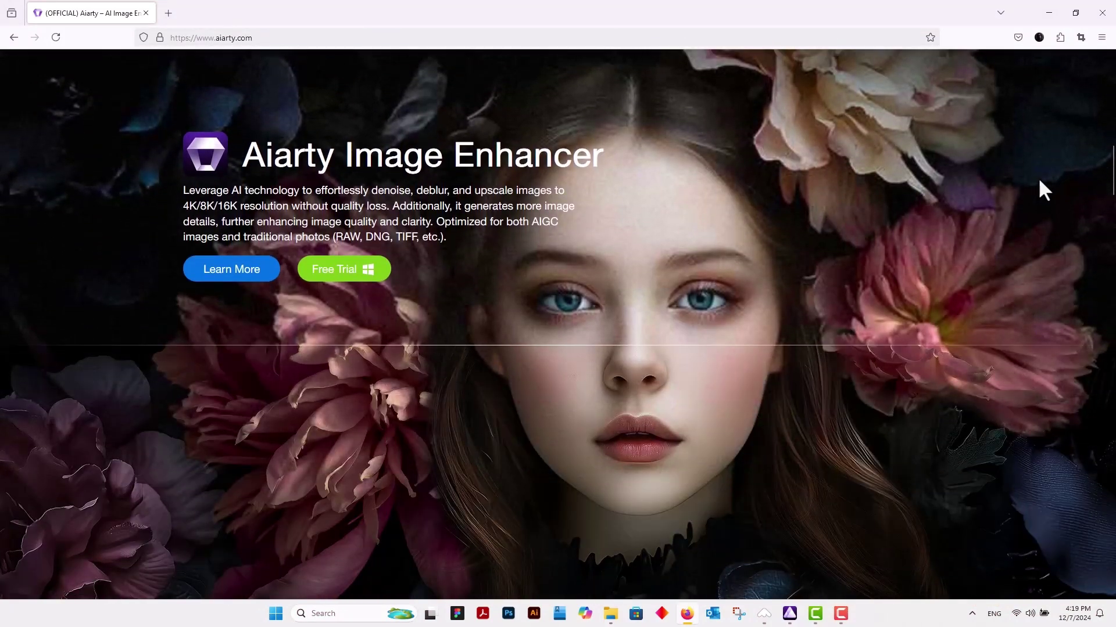
scroll(1039, 180, "down", 3)
scroll(1040, 180, "down", 8)
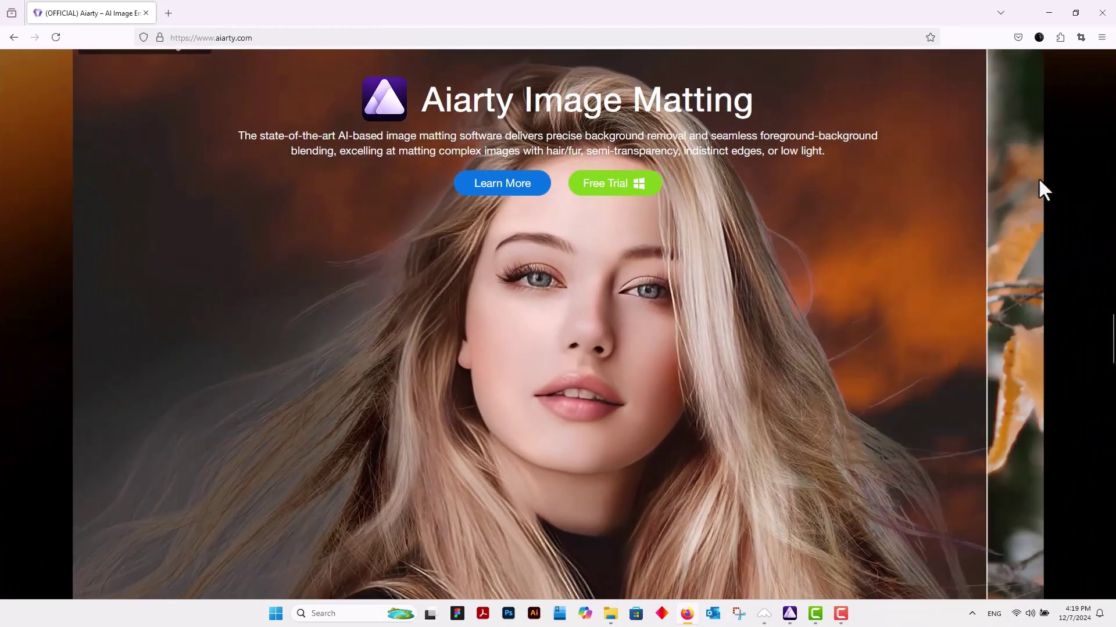
scroll(1038, 181, "down", 5)
scroll(1039, 181, "down", 11)
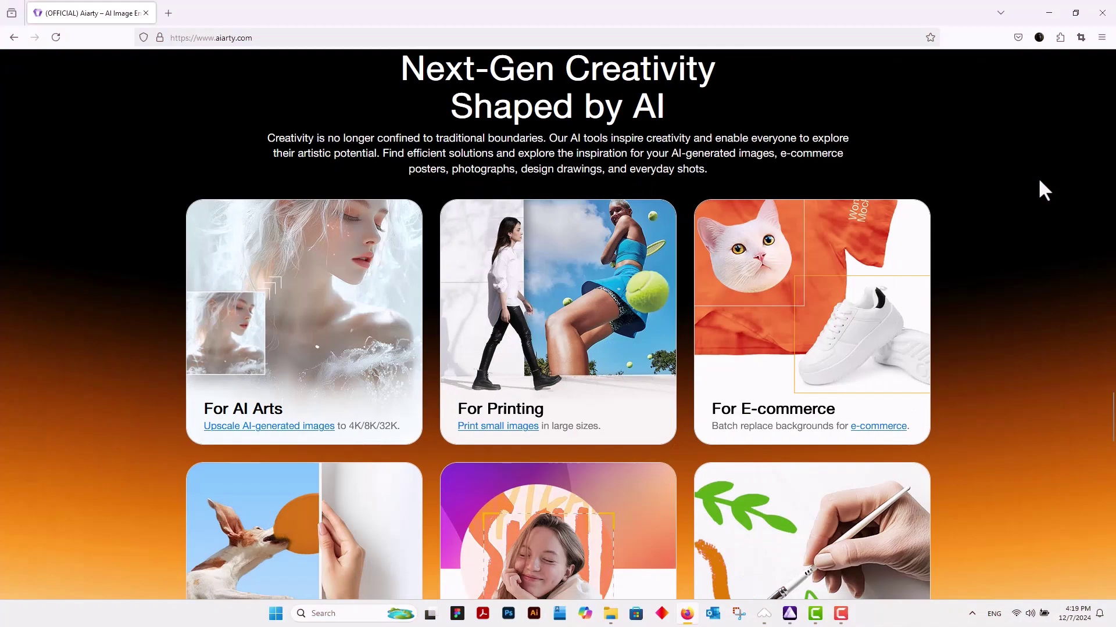
scroll(1039, 180, "down", 7)
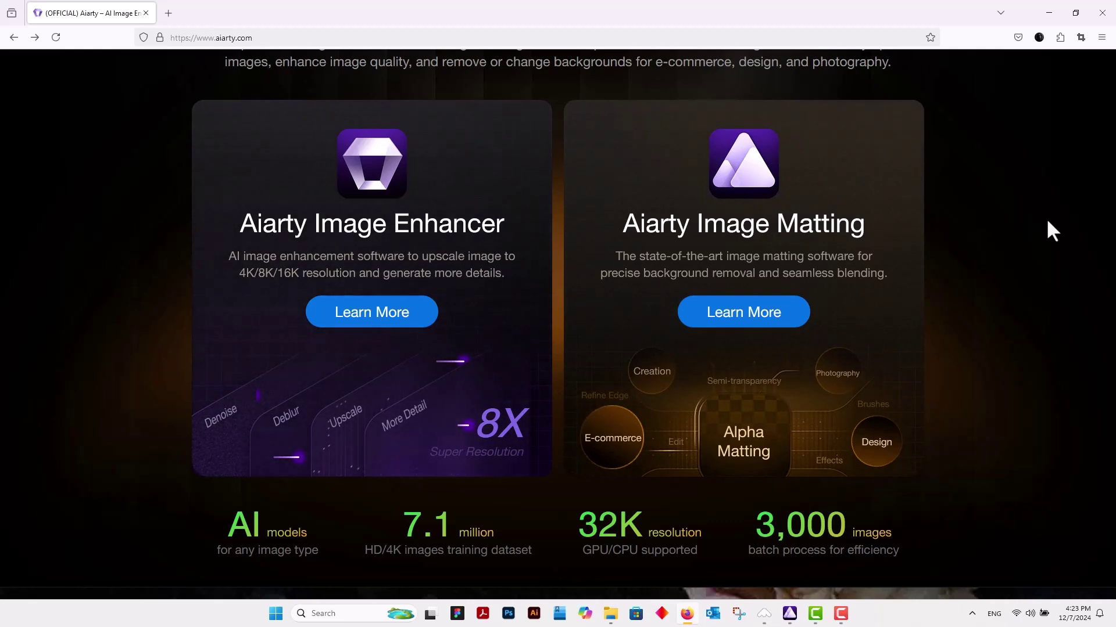
left_click(750, 327)
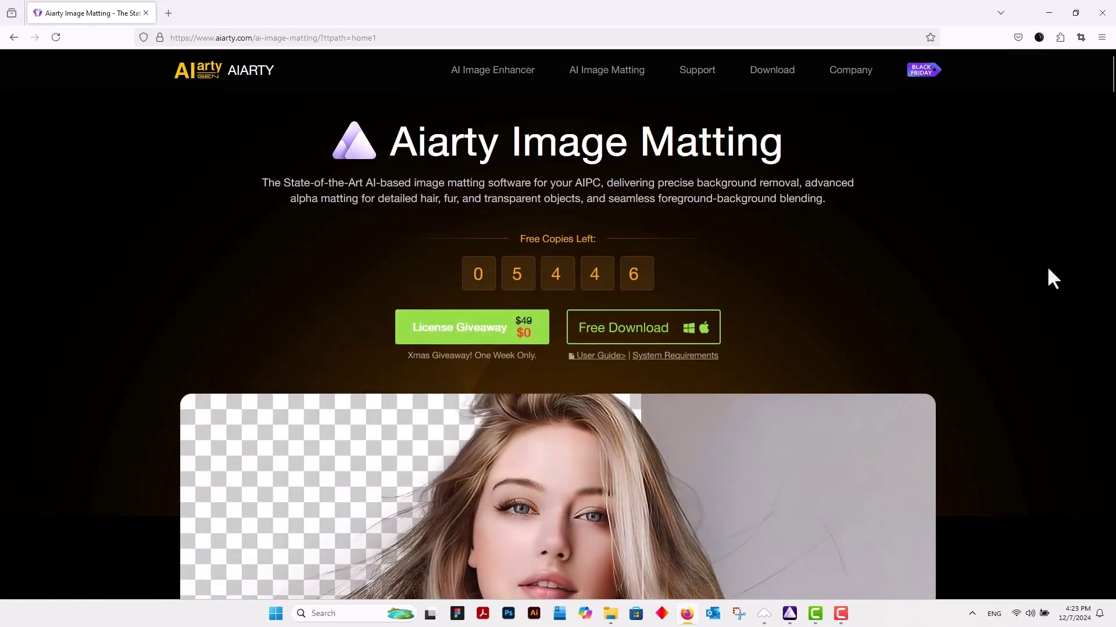
Scroll through the product page's feature sections down to How to Use
scroll(1050, 268, "down", 4)
scroll(1051, 265, "down", 2)
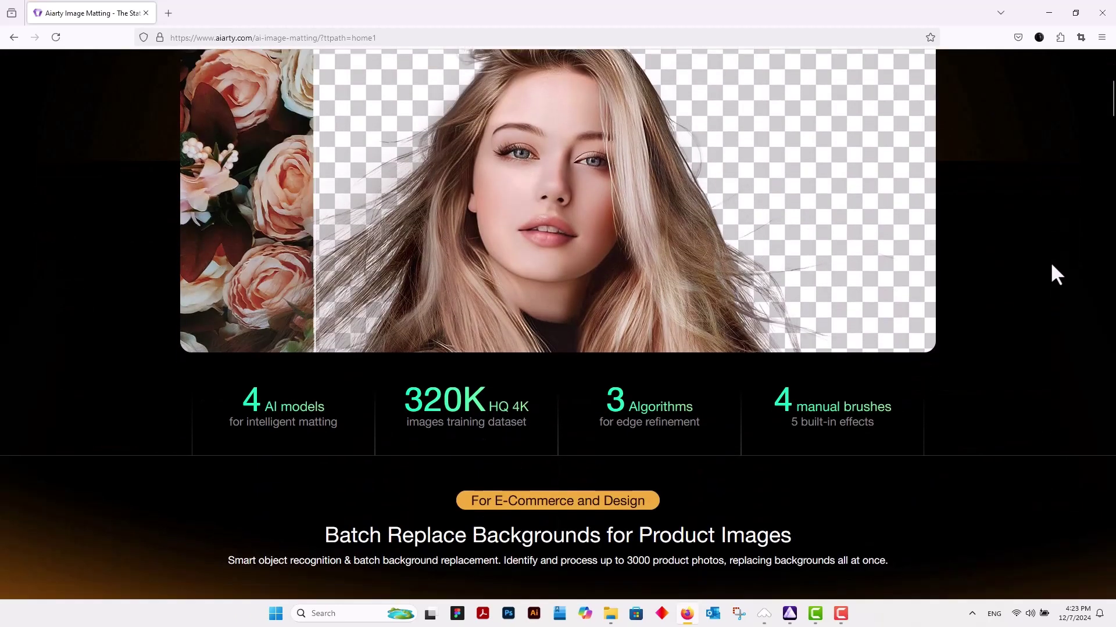
scroll(1051, 265, "down", 6)
scroll(1051, 262, "down", 10)
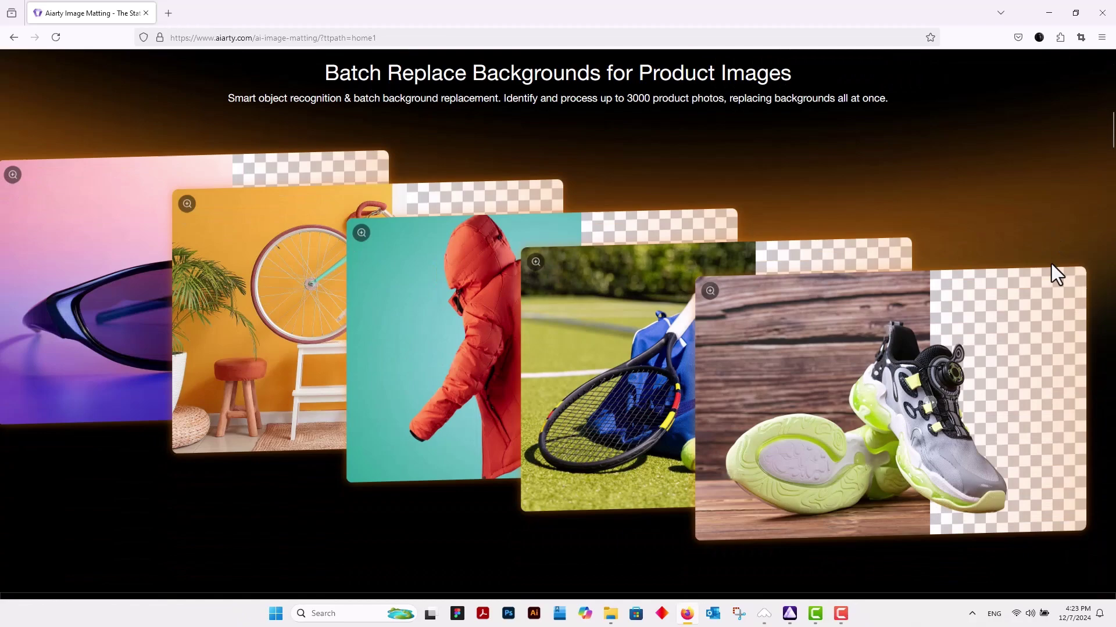
scroll(1051, 264, "down", 12)
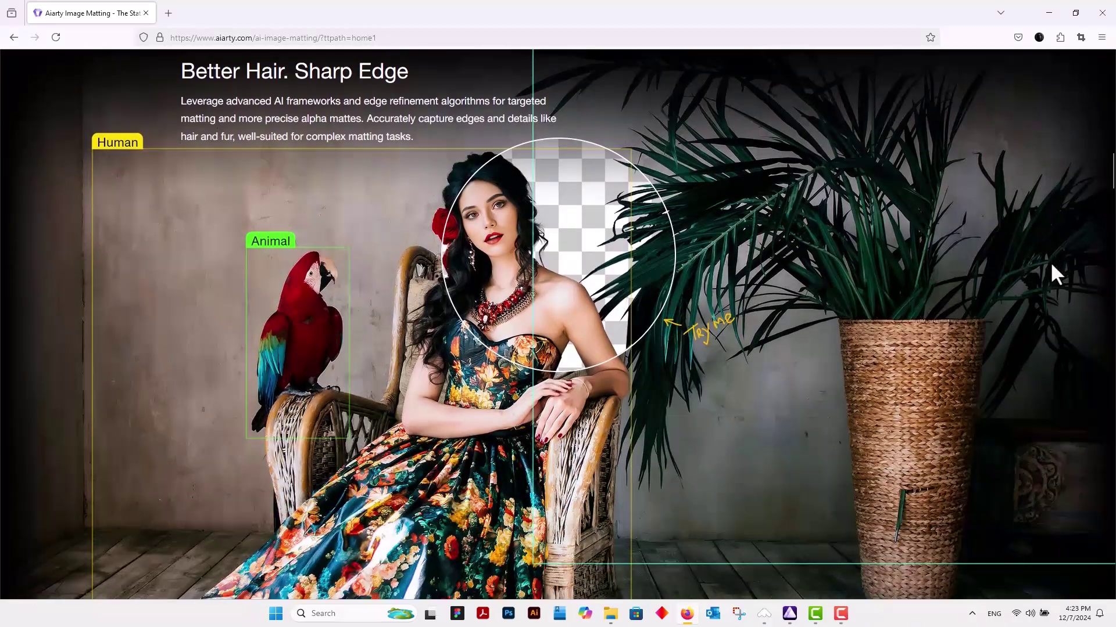
scroll(1050, 261, "down", 9)
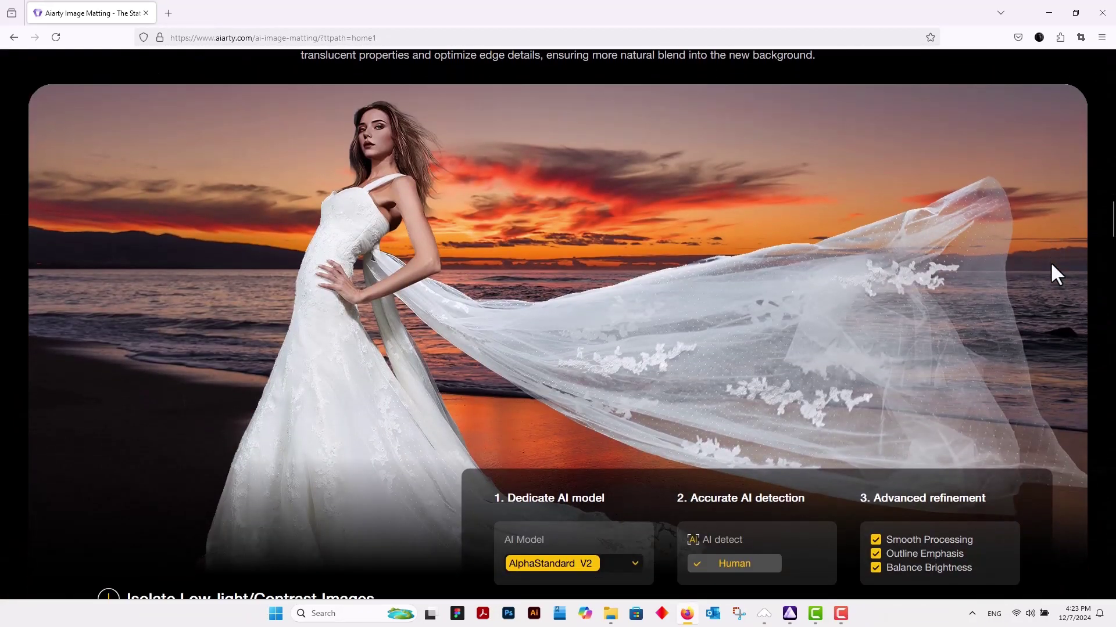
scroll(1052, 269, "down", 14)
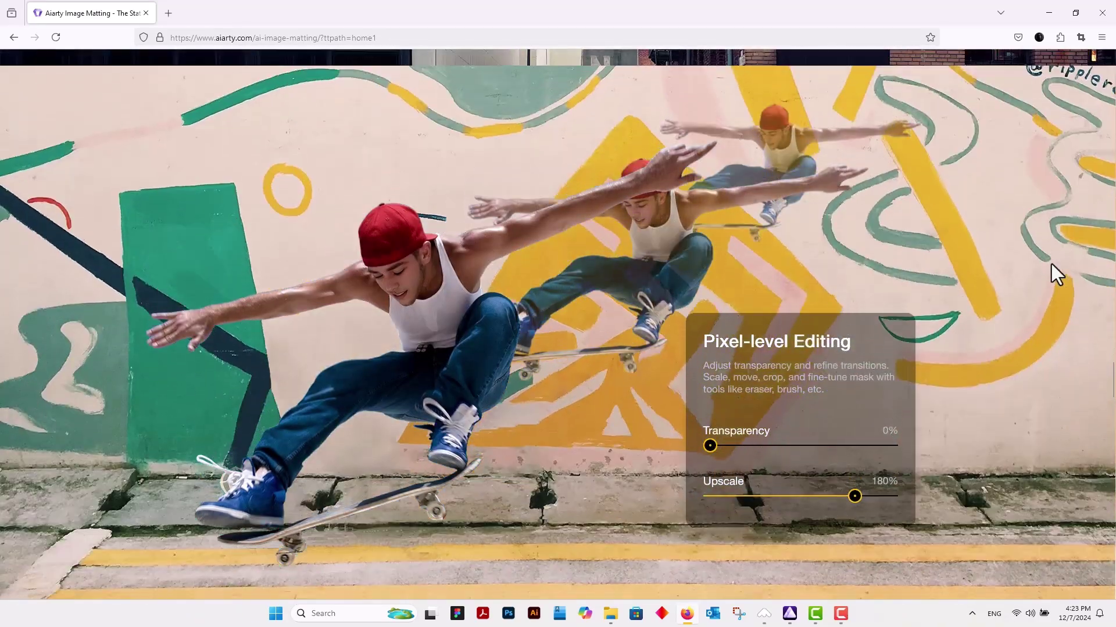
scroll(1050, 262, "down", 1)
scroll(1051, 262, "down", 15)
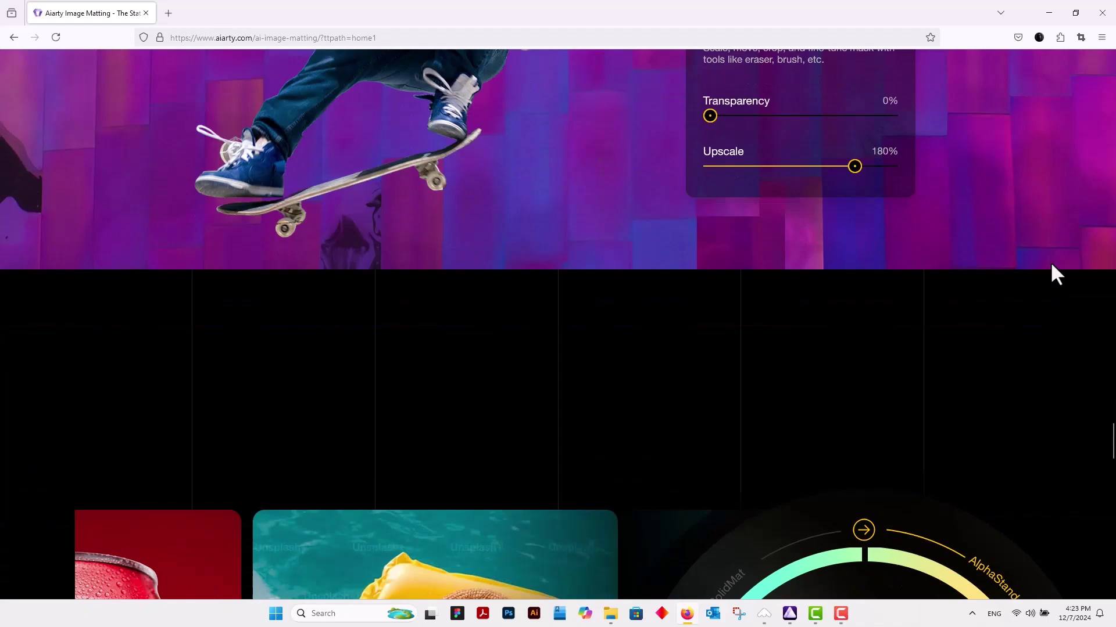
scroll(1051, 267, "down", 13)
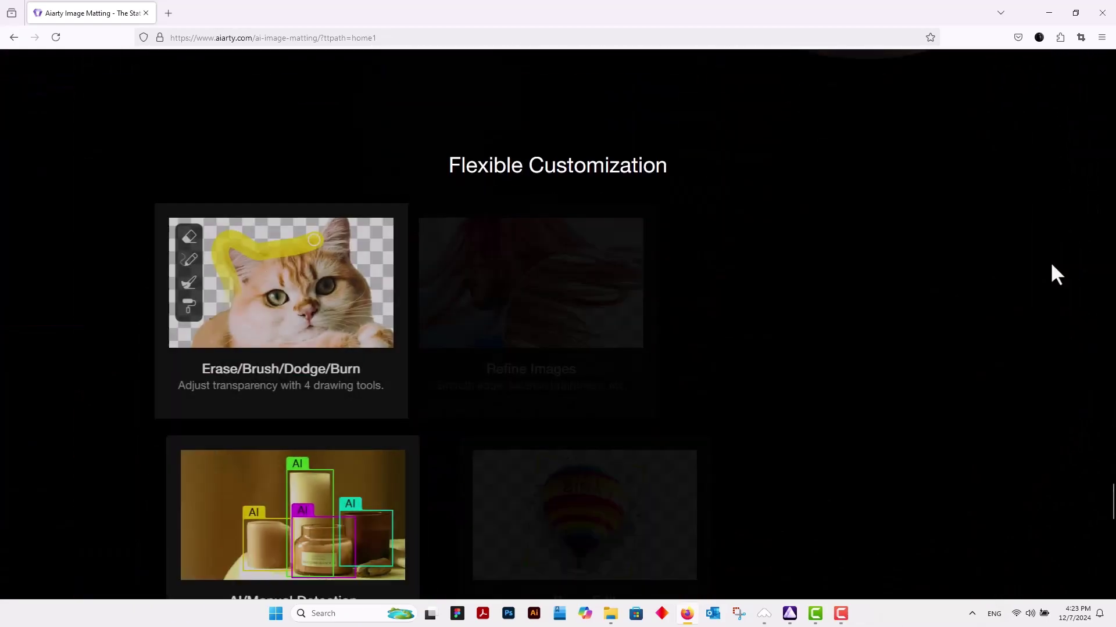
scroll(1051, 262, "down", 6)
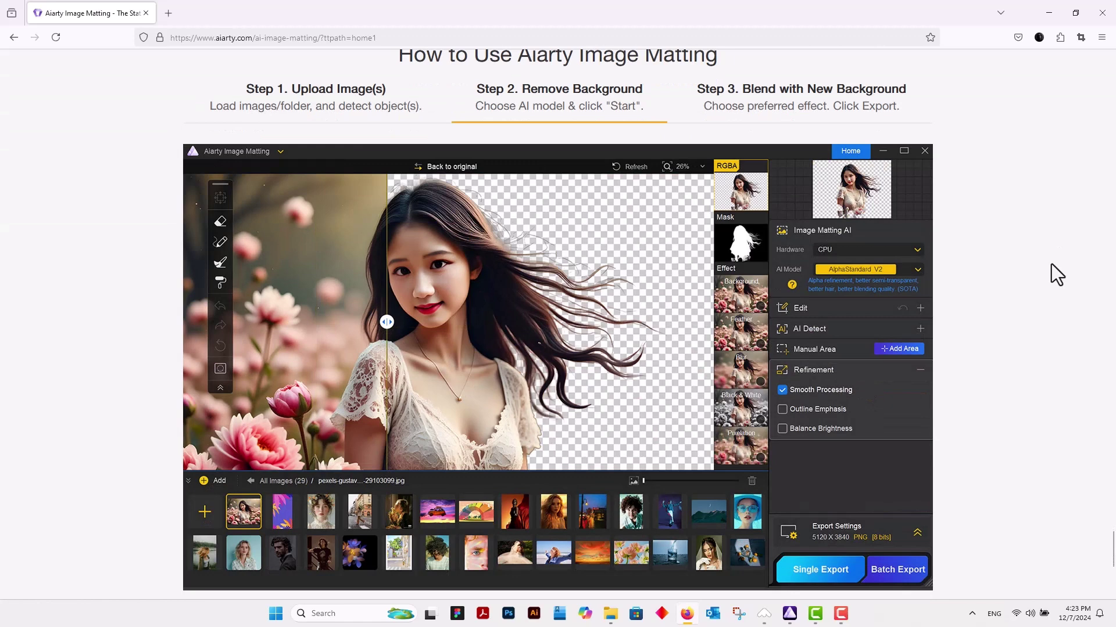
scroll(1051, 264, "down", 2)
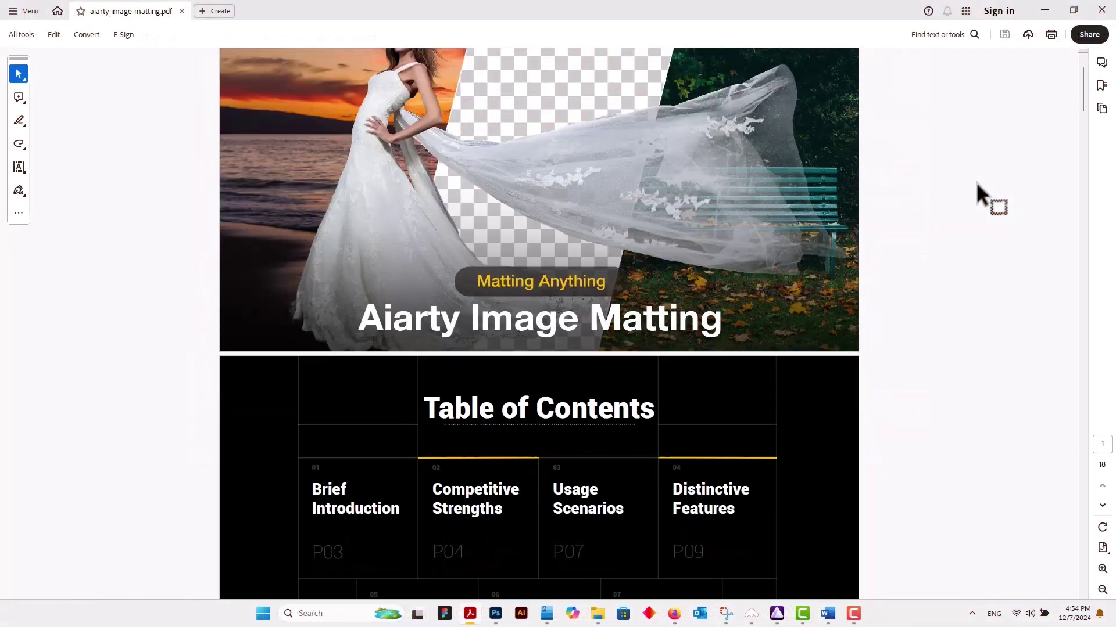
scroll(976, 183, "down", 5)
scroll(976, 183, "down", 15)
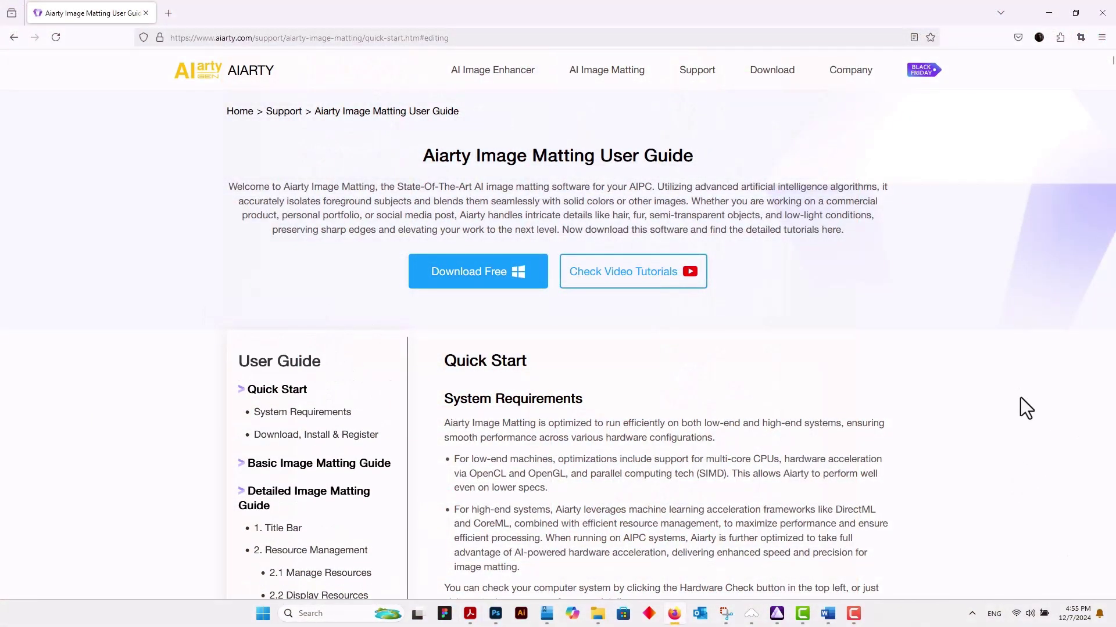
Download the Windows Image Matting installer, then launch the AI Image Matting shortcut
scroll(1020, 398, "down", 15)
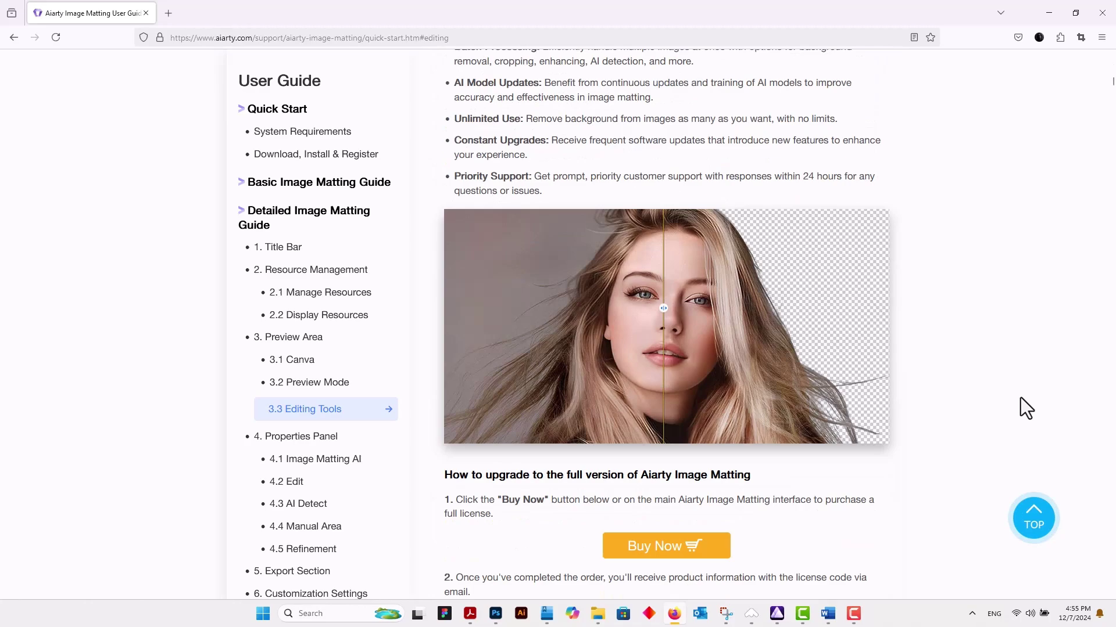
scroll(1021, 398, "down", 15)
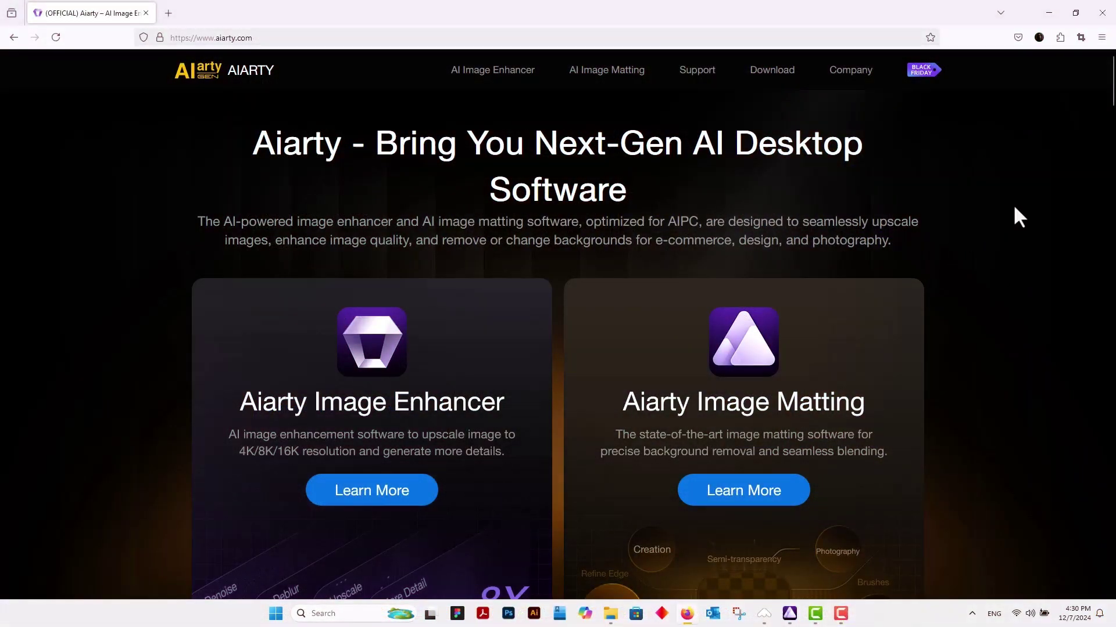
left_click(776, 78)
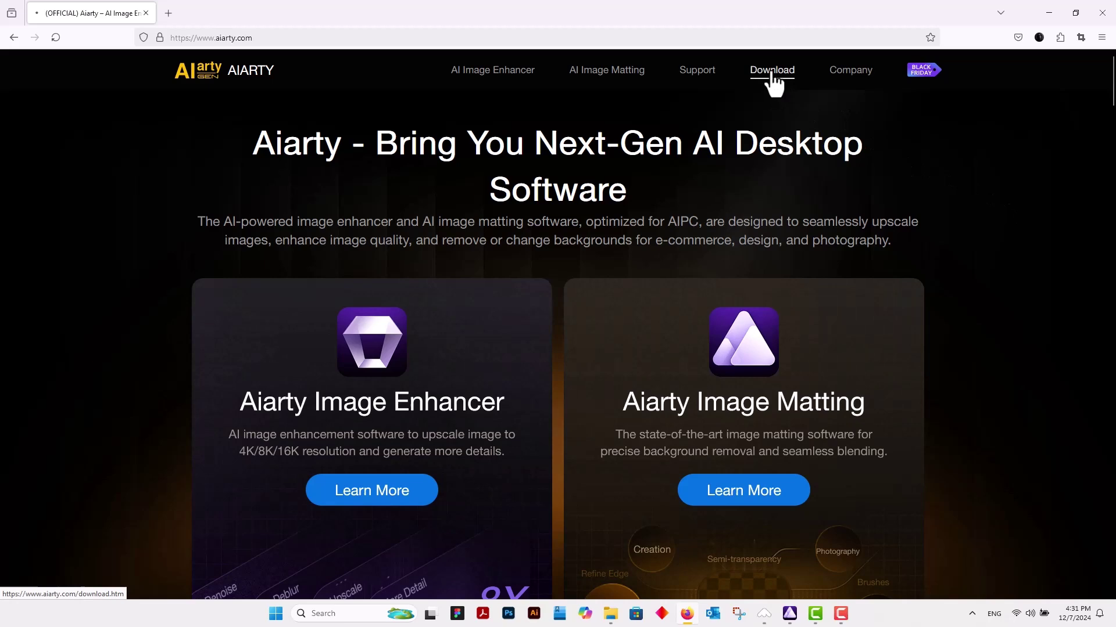
scroll(965, 322, "down", 4)
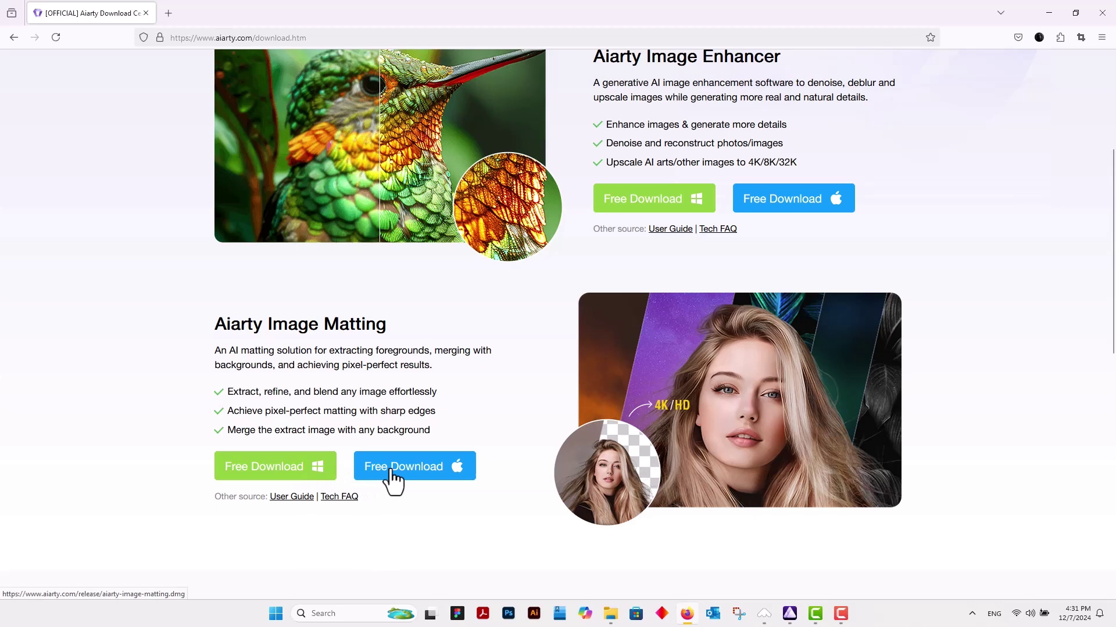
left_click(278, 472)
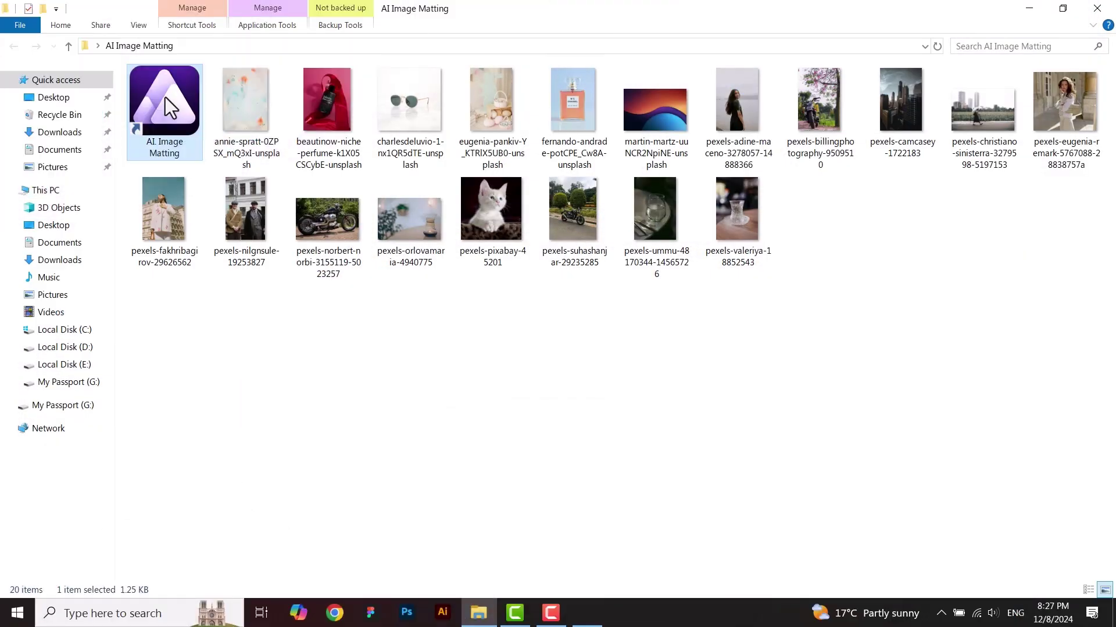
double_click(165, 97)
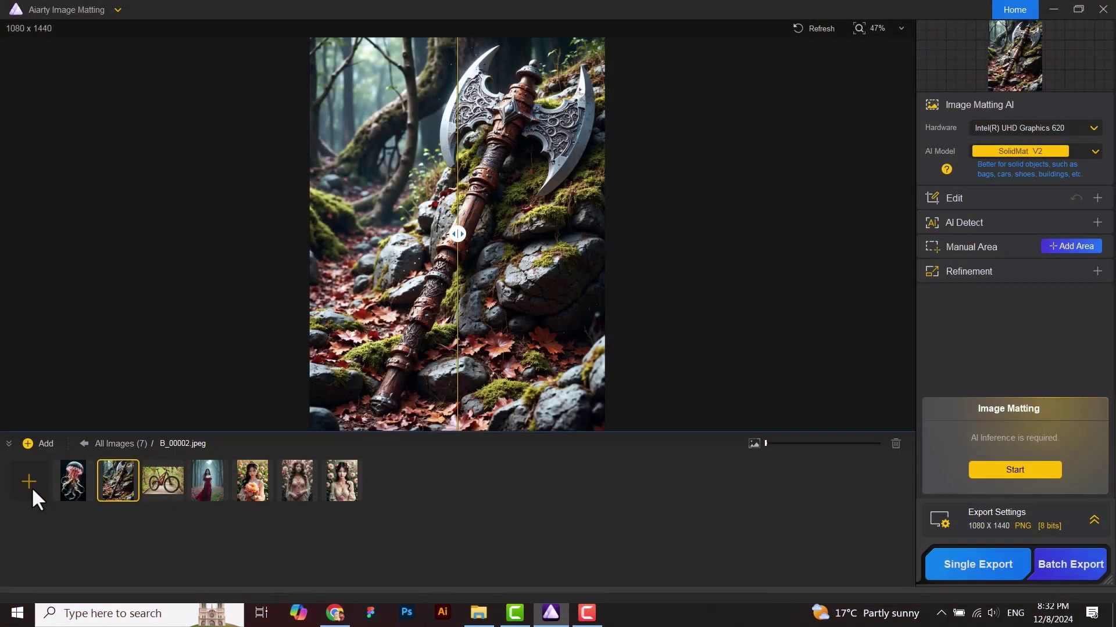
Add the woman-in-white-jacket photo to the image list
left_click(31, 486)
scroll(464, 220, "down", 4)
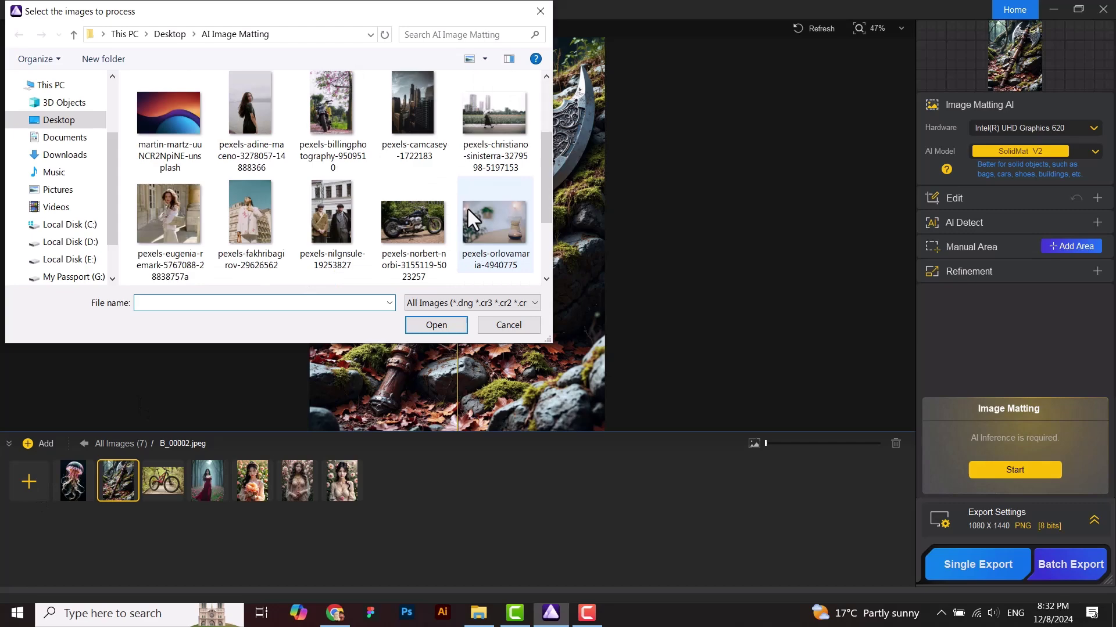
double_click(401, 222)
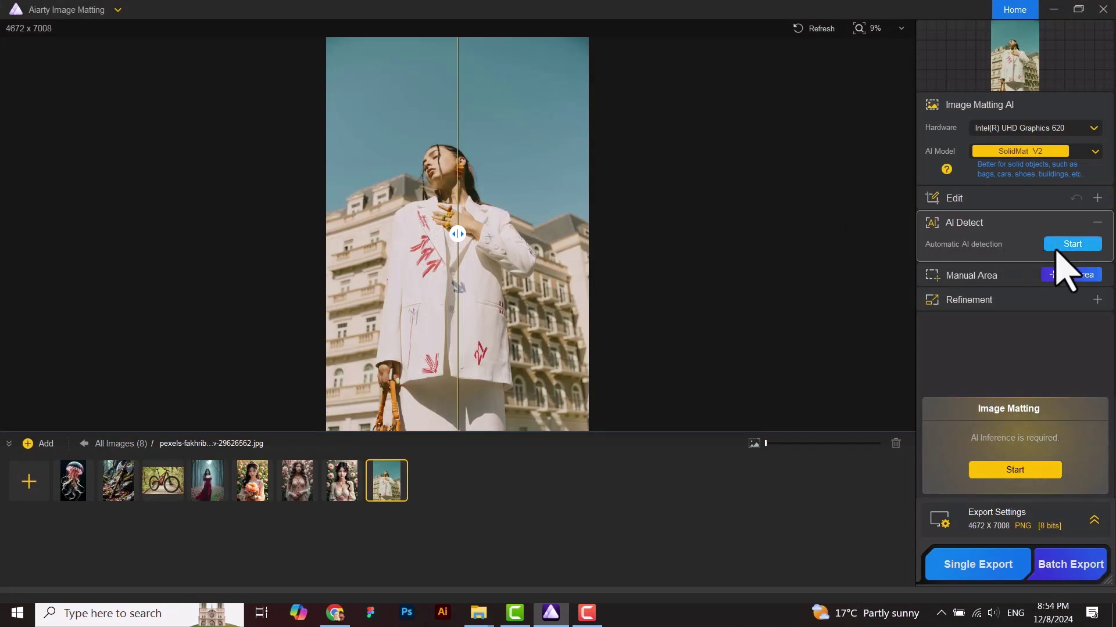
Run AI Detect, keep the Human area, and start matting the photo
left_click(1072, 244)
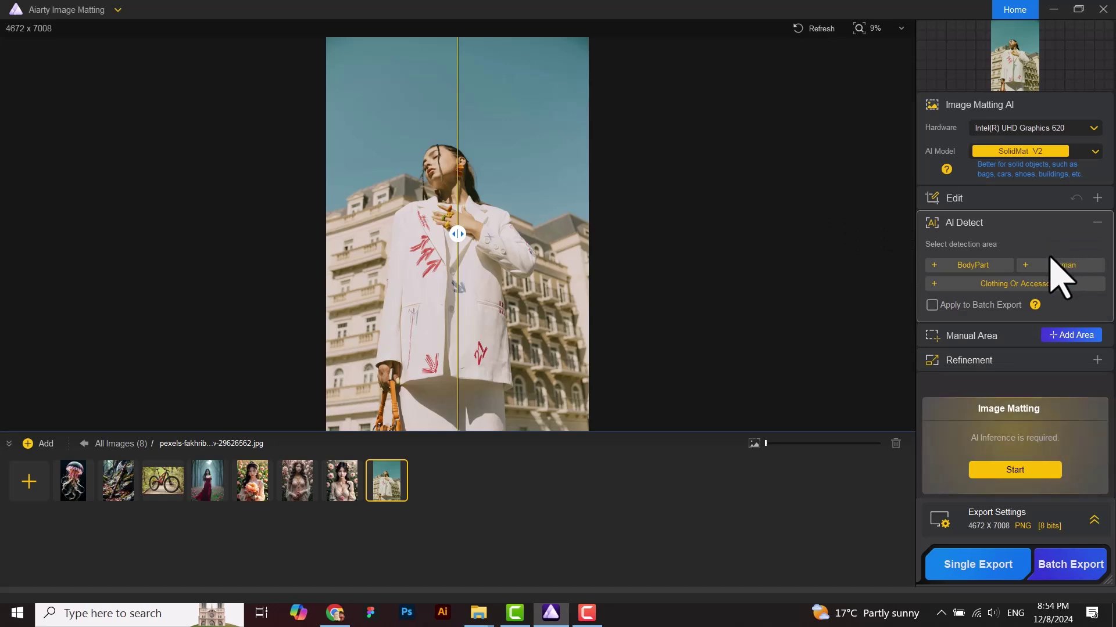
left_click(1046, 264)
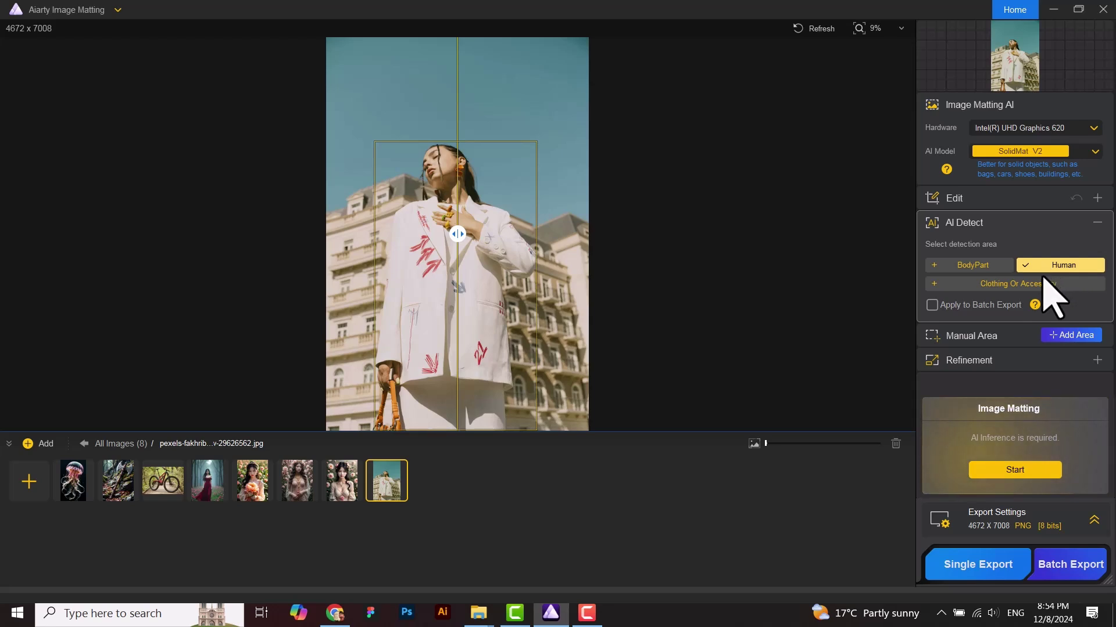
left_click(1007, 471)
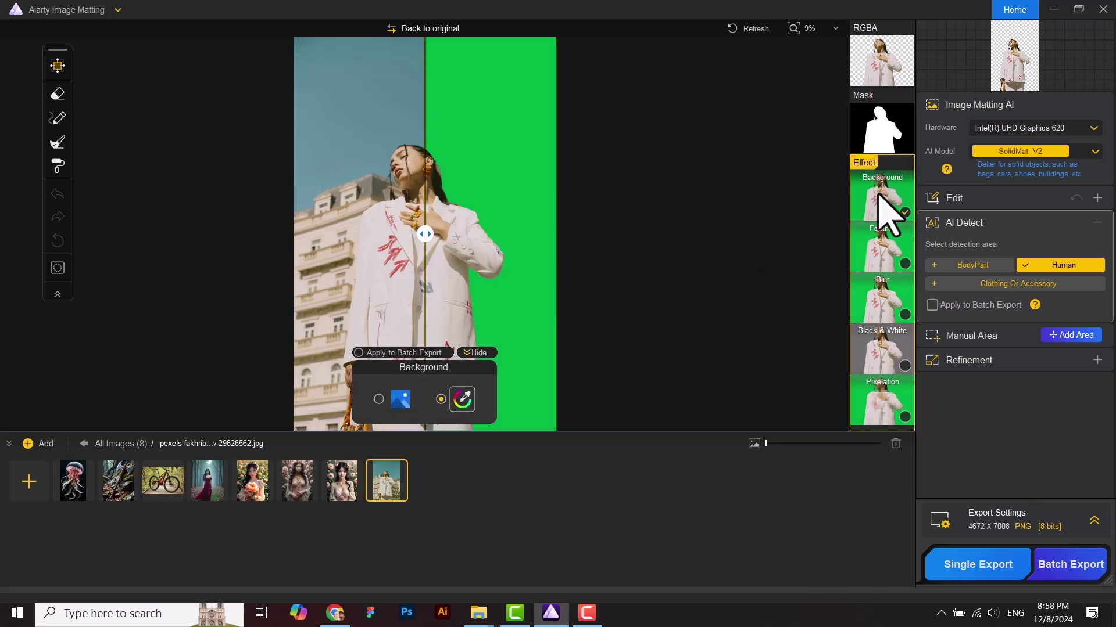
Set the watercolour-splash photo as the woman's background and enlarge it to fill the frame
left_click_drag(430, 235, 409, 337)
left_click(389, 406)
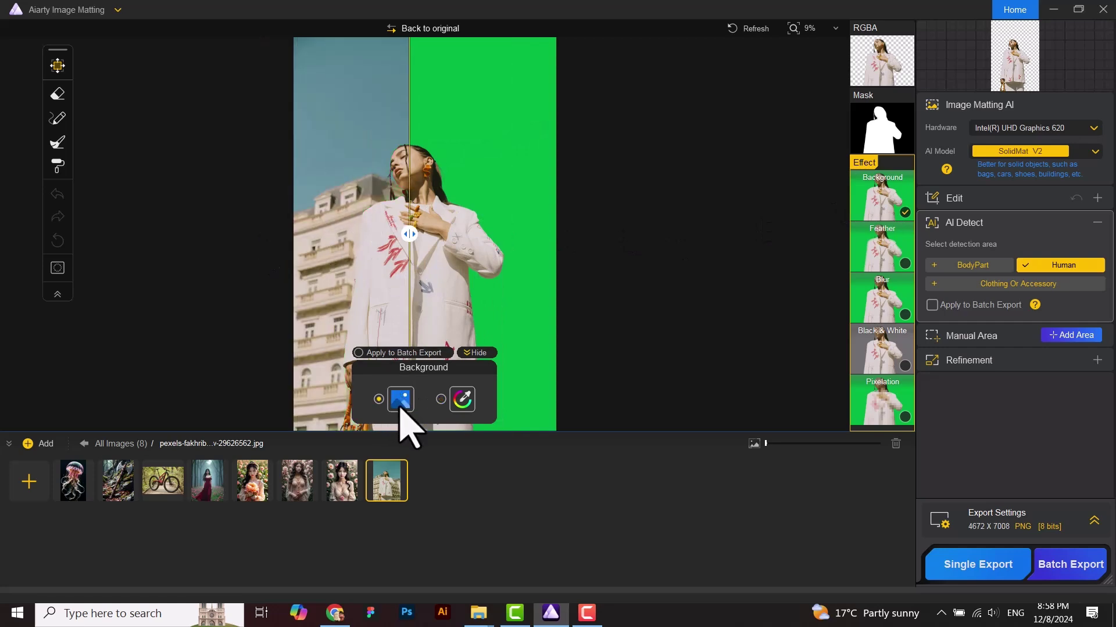
left_click(401, 409)
left_click(410, 362)
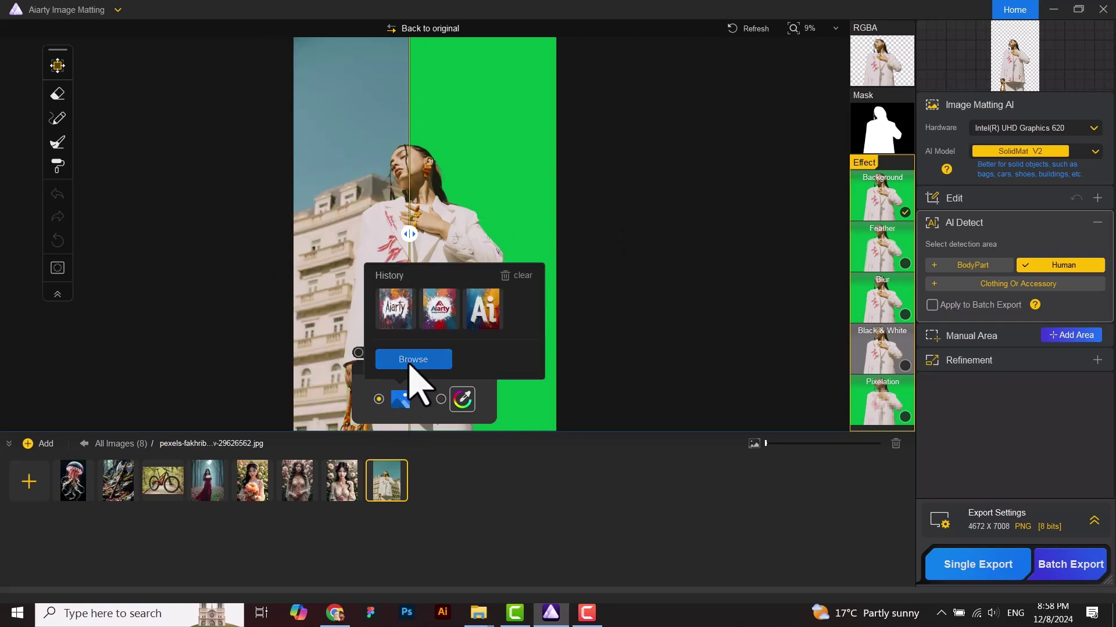
double_click(172, 160)
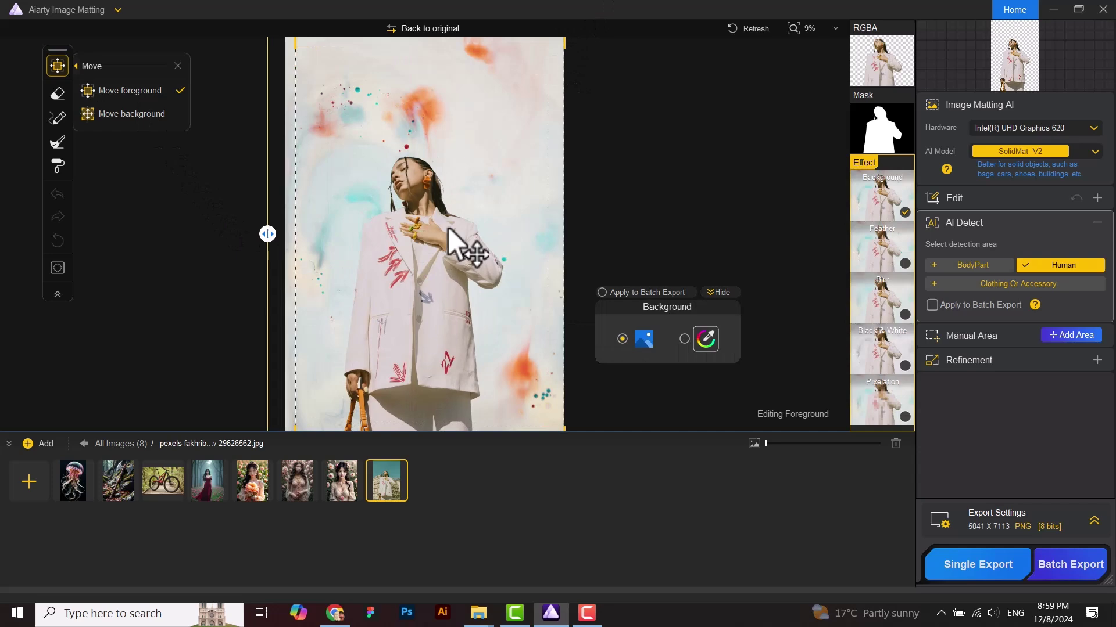
scroll(457, 247, "down", 3)
left_click_drag(517, 90, 572, 33)
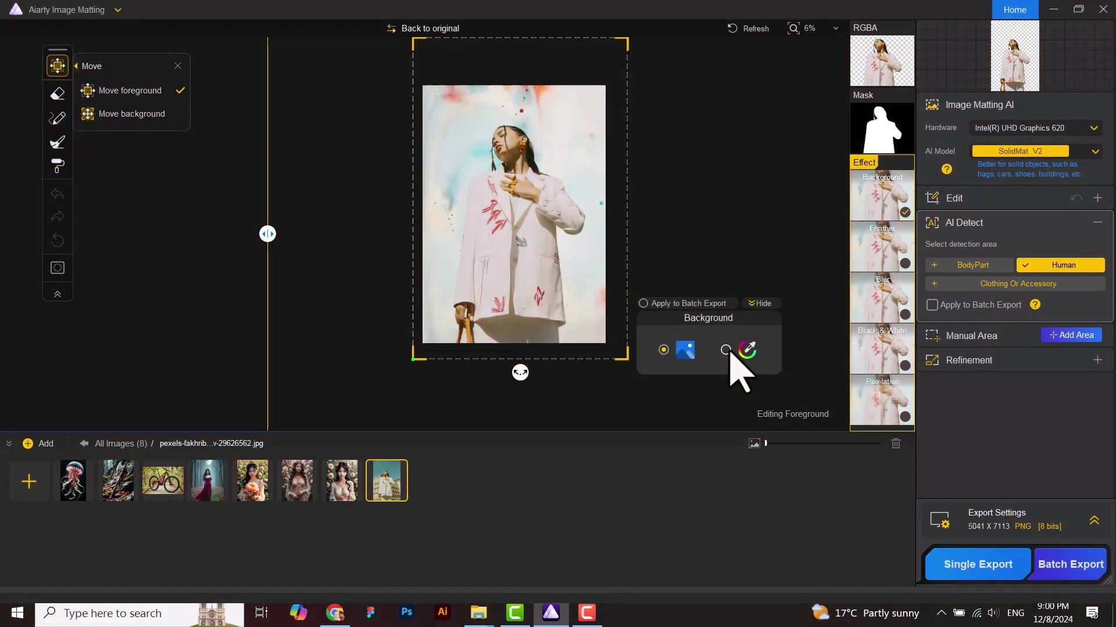
left_click(727, 351)
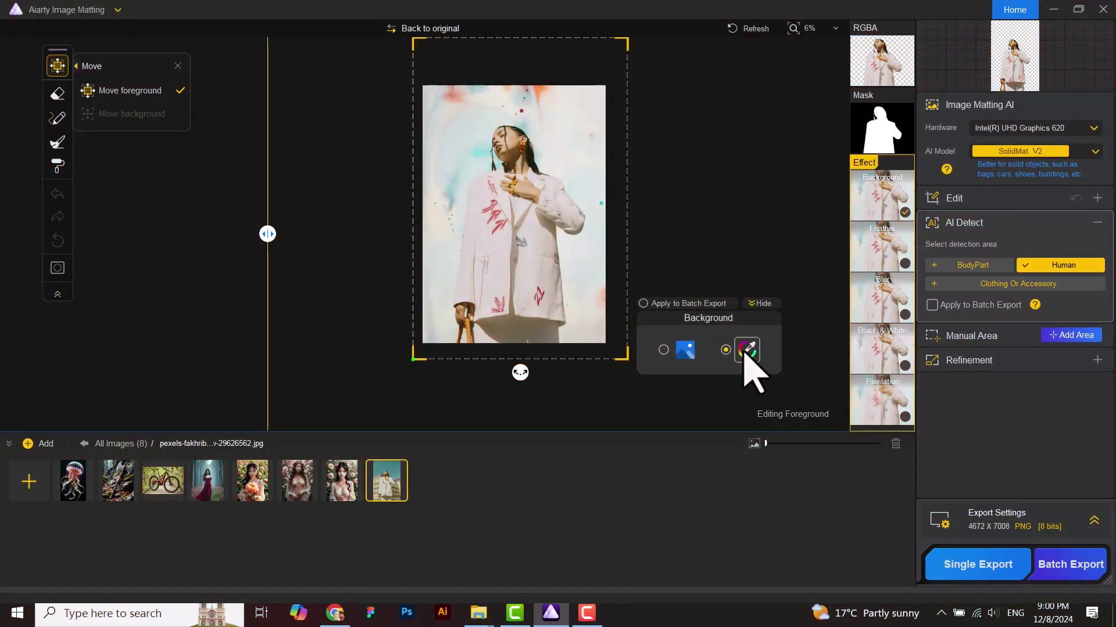
Apply a light pink background colour and export the woman's image with Single Export
left_click(747, 350)
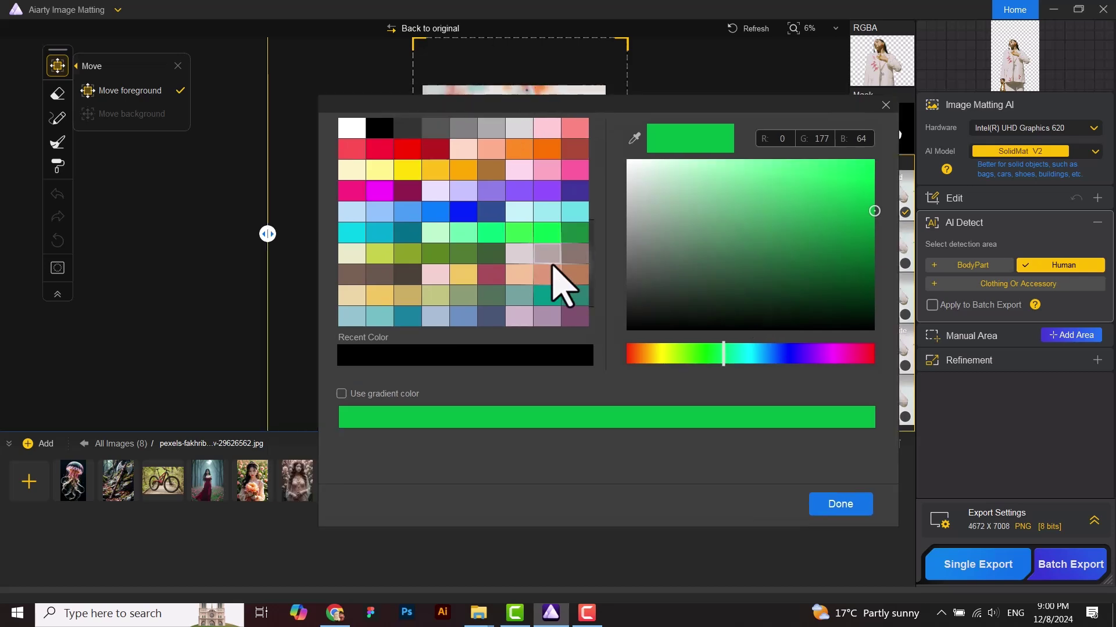
left_click(435, 275)
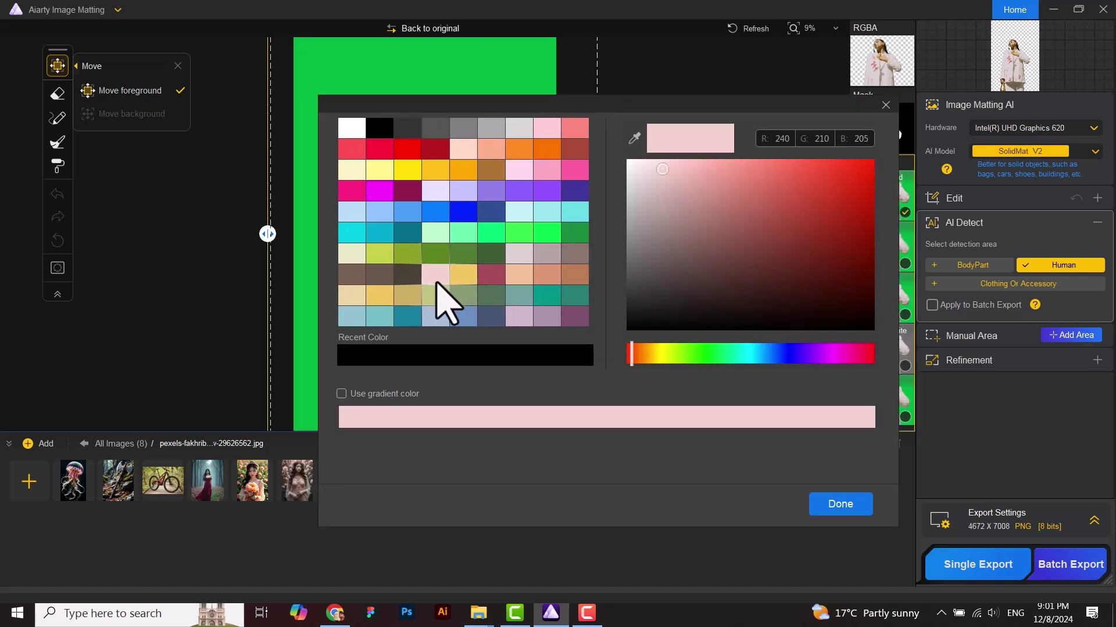
left_click(819, 508)
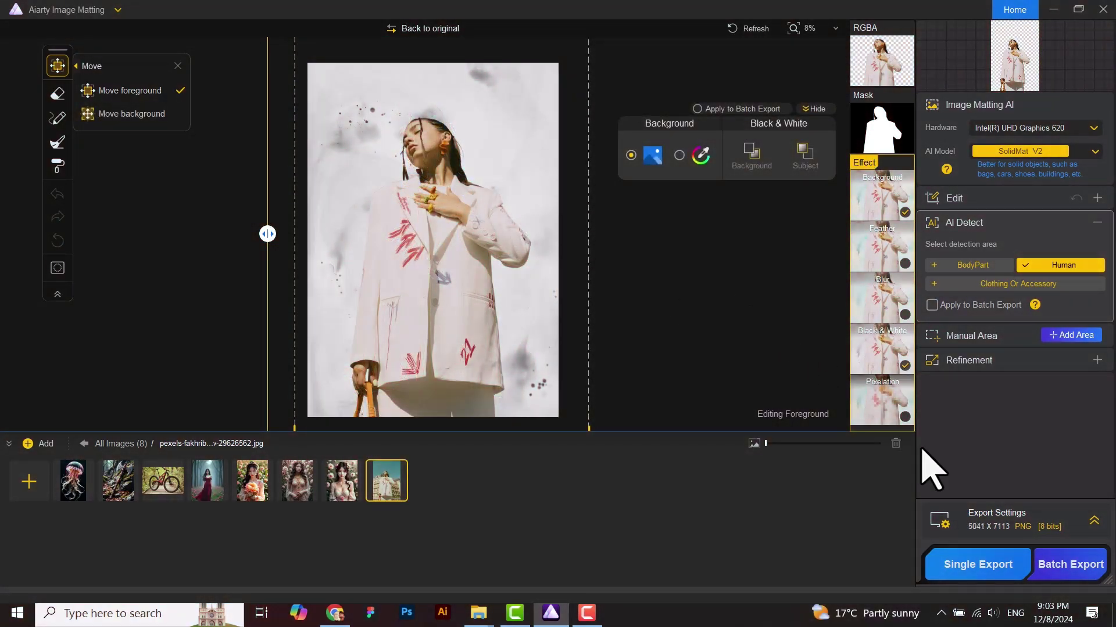
left_click(979, 567)
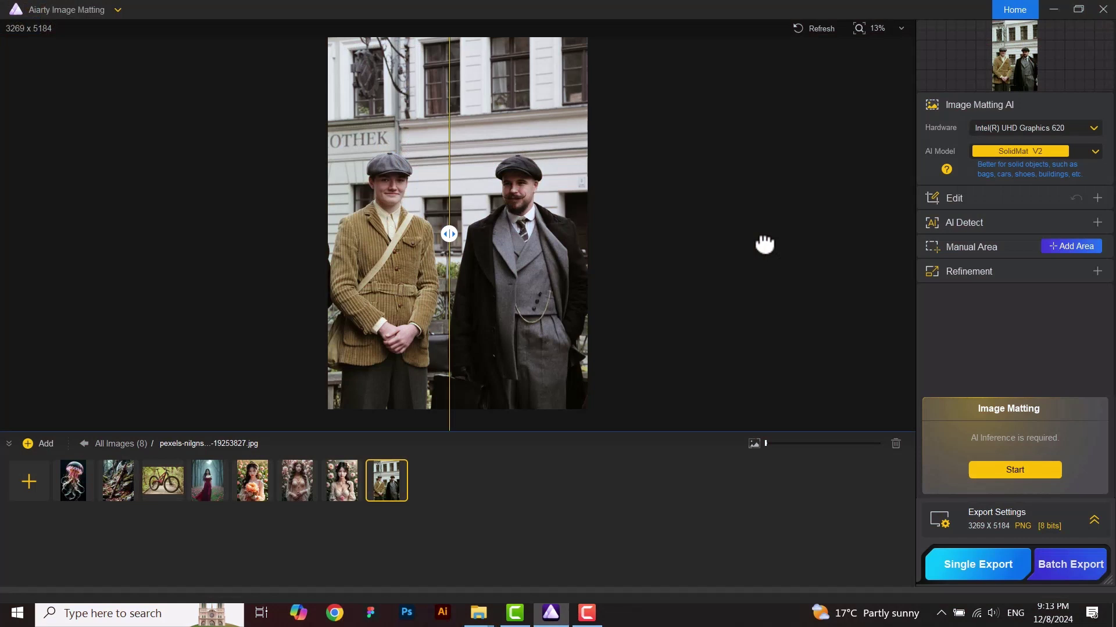
Detect humans in the photo and remove the right man's detection box
left_click(1097, 223)
left_click(1060, 268)
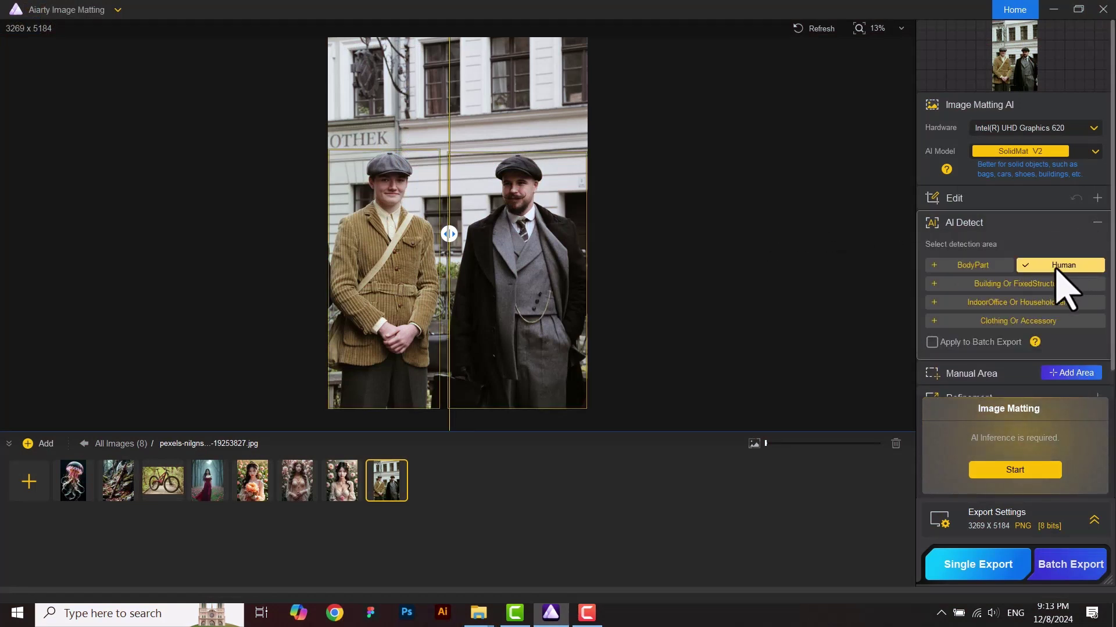
left_click(1069, 373)
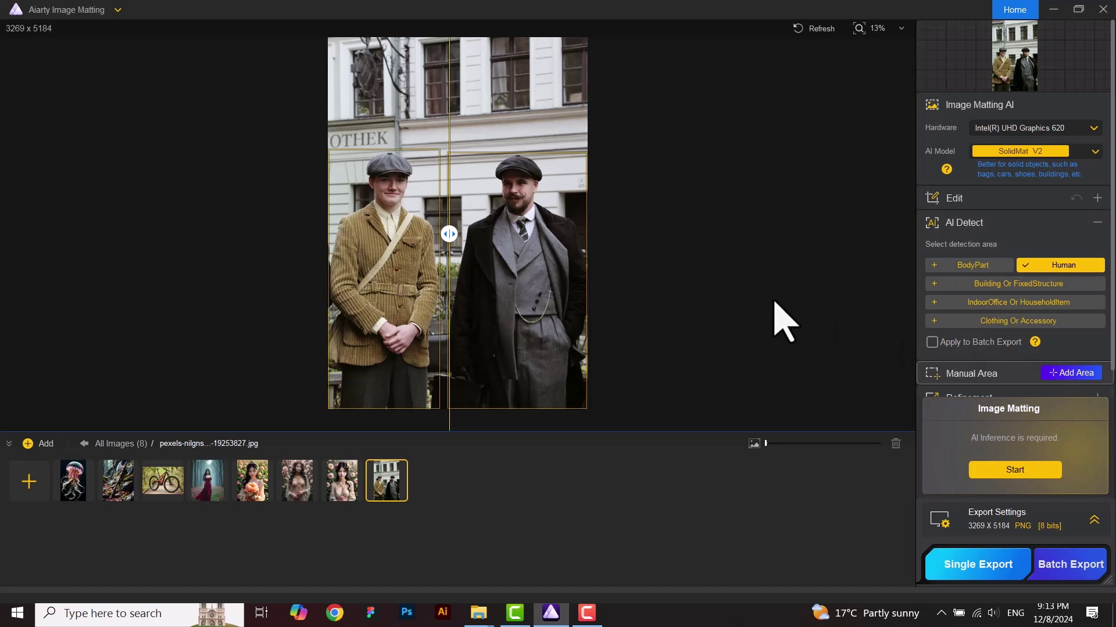
left_click(484, 251)
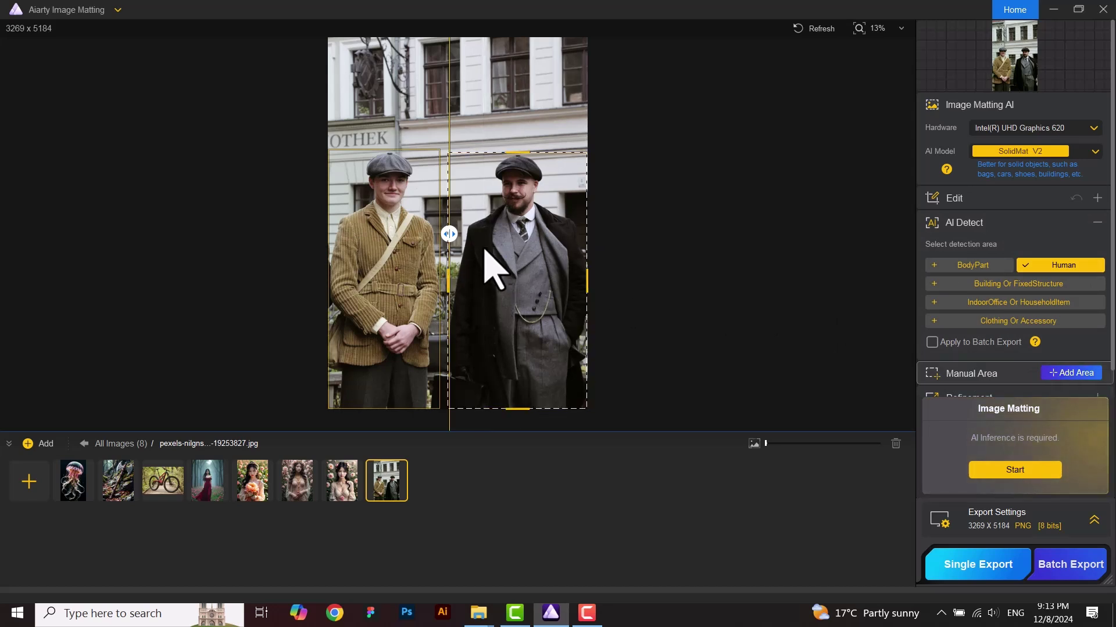
right_click(480, 189)
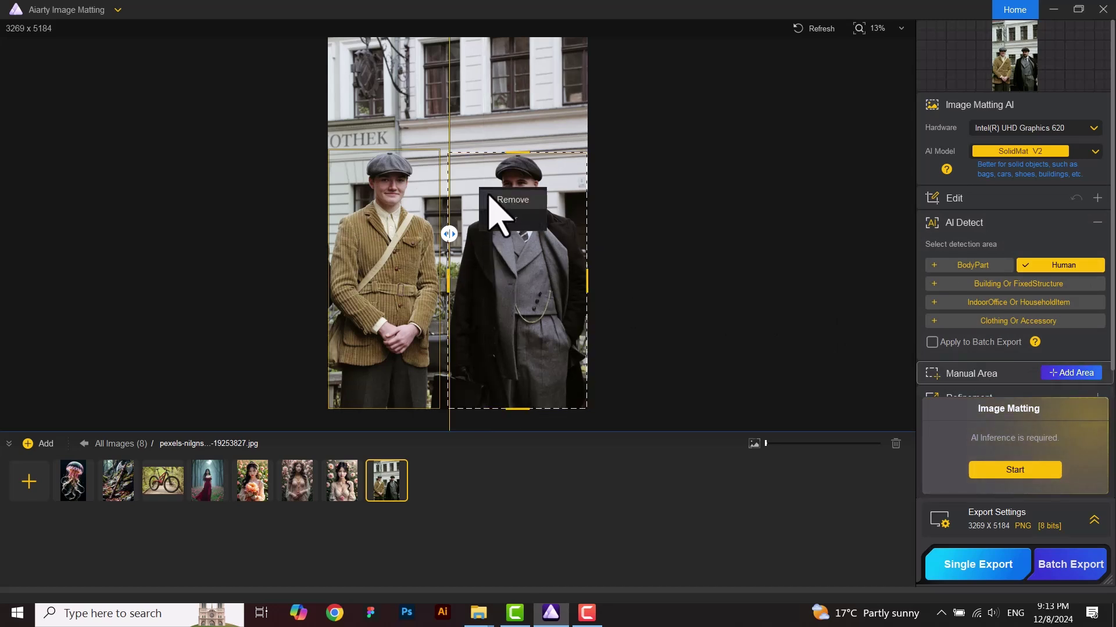
left_click(490, 199)
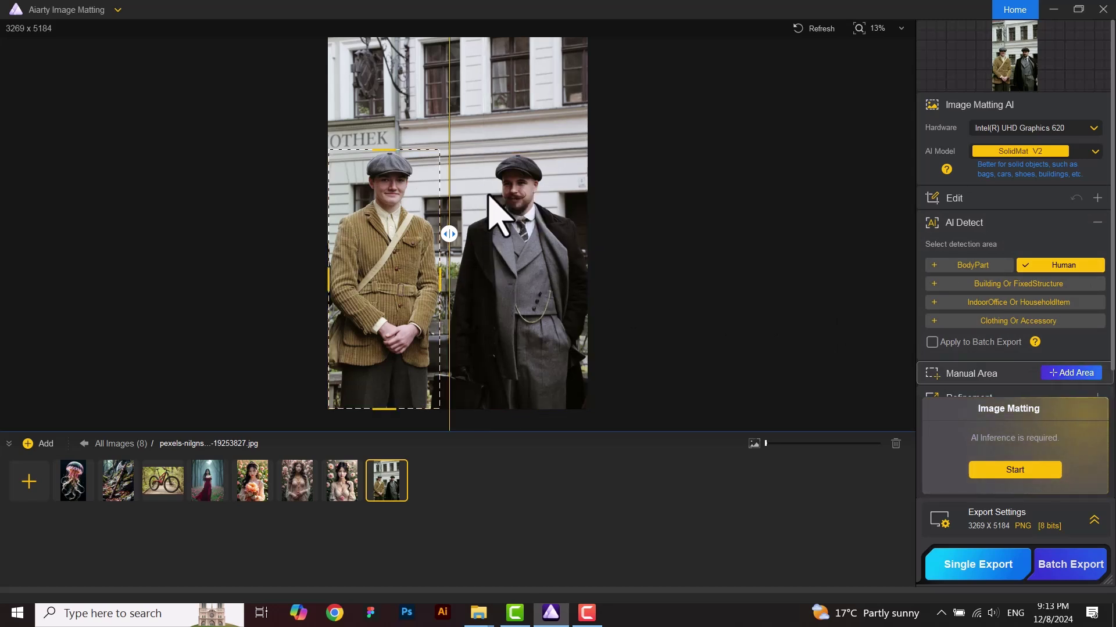
Draw a manual area around the right man and start matting
left_click(1074, 373)
mouse_move(451, 148)
left_mouse_down()
mouse_move(517, 241)
mouse_move(587, 409)
left_mouse_up()
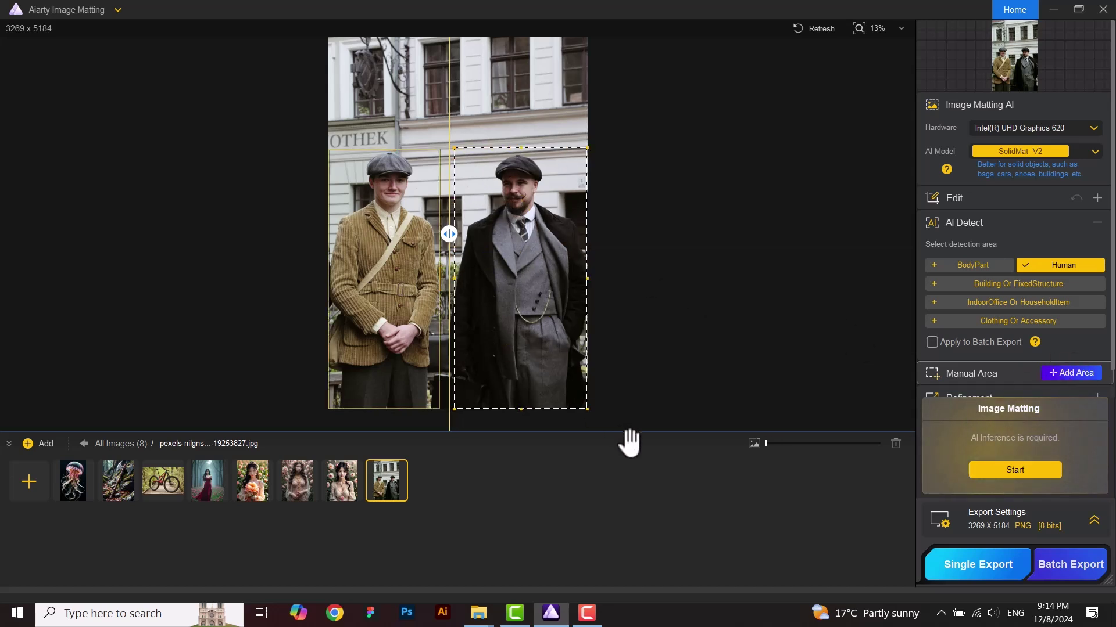
left_click_drag(451, 276, 450, 277)
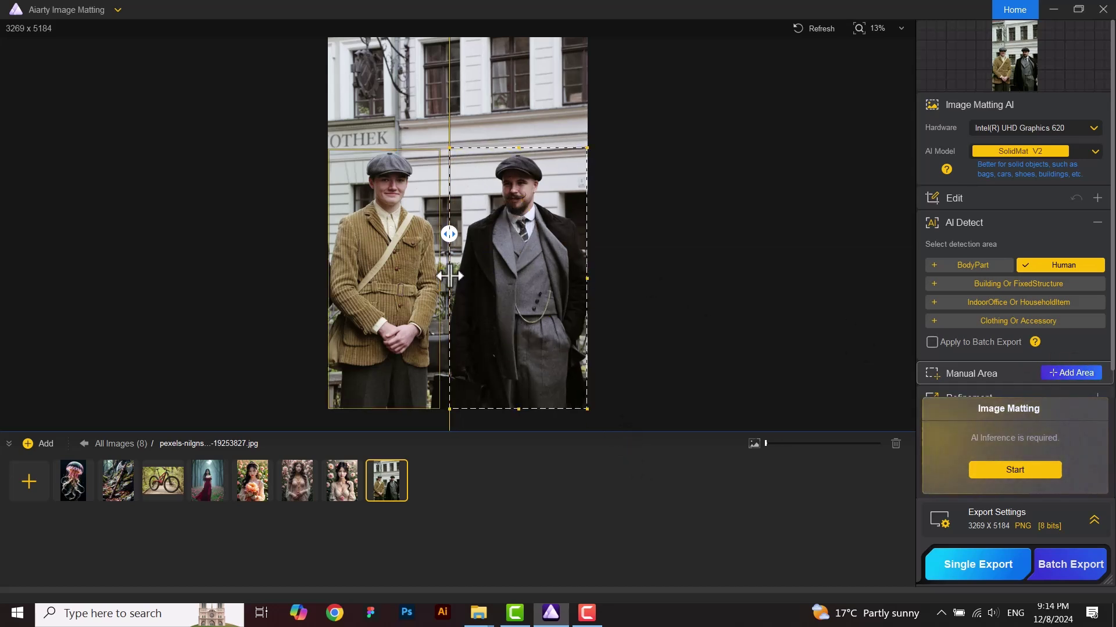
left_click(995, 470)
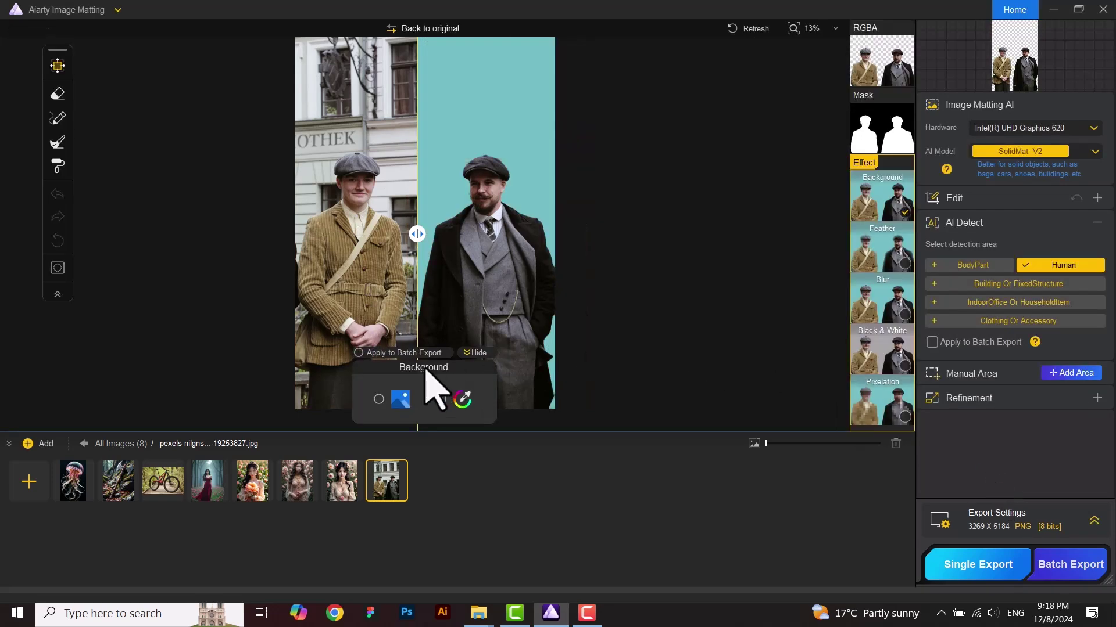
Give the two men's cutout a beige solid-colour background and compare it across the image
left_click_drag(433, 381, 660, 343)
left_click(677, 364)
left_click(301, 283)
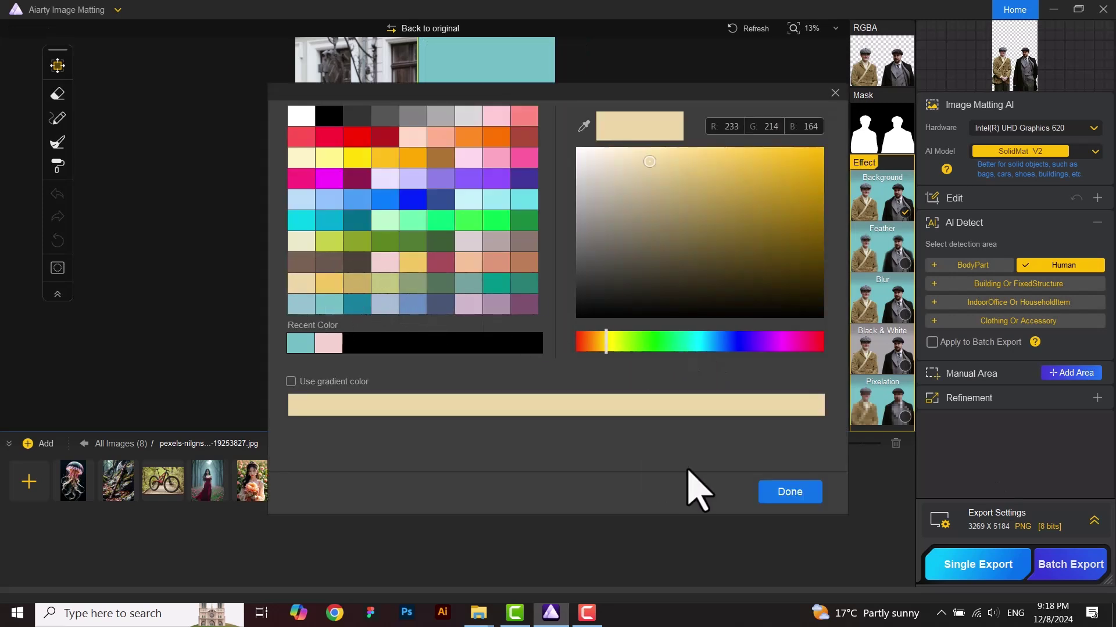
left_click(781, 494)
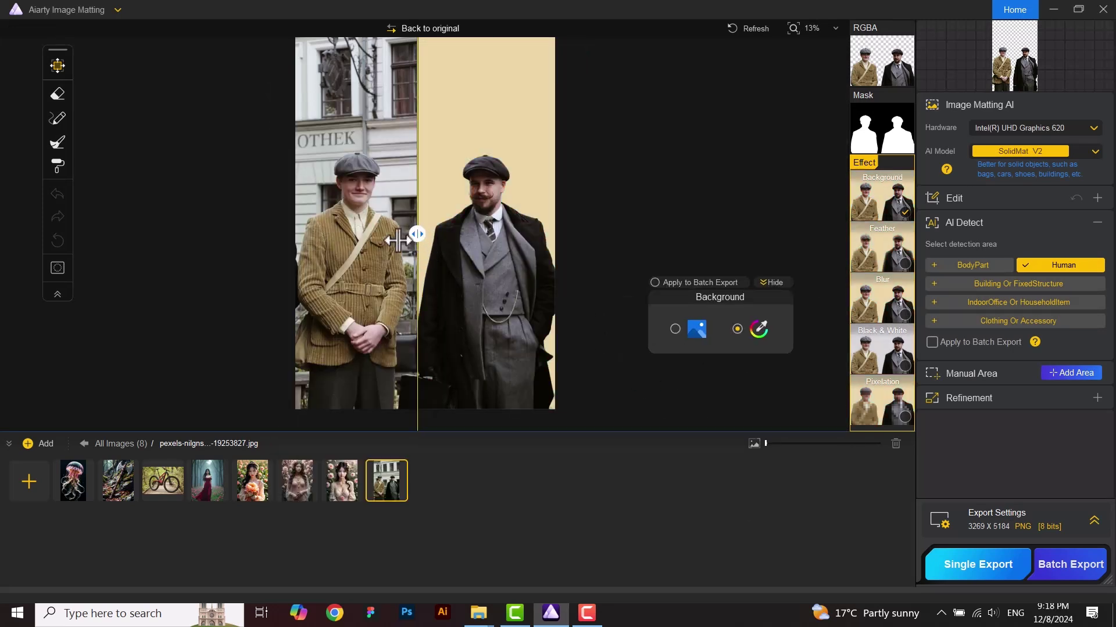
left_click_drag(417, 236, 268, 253)
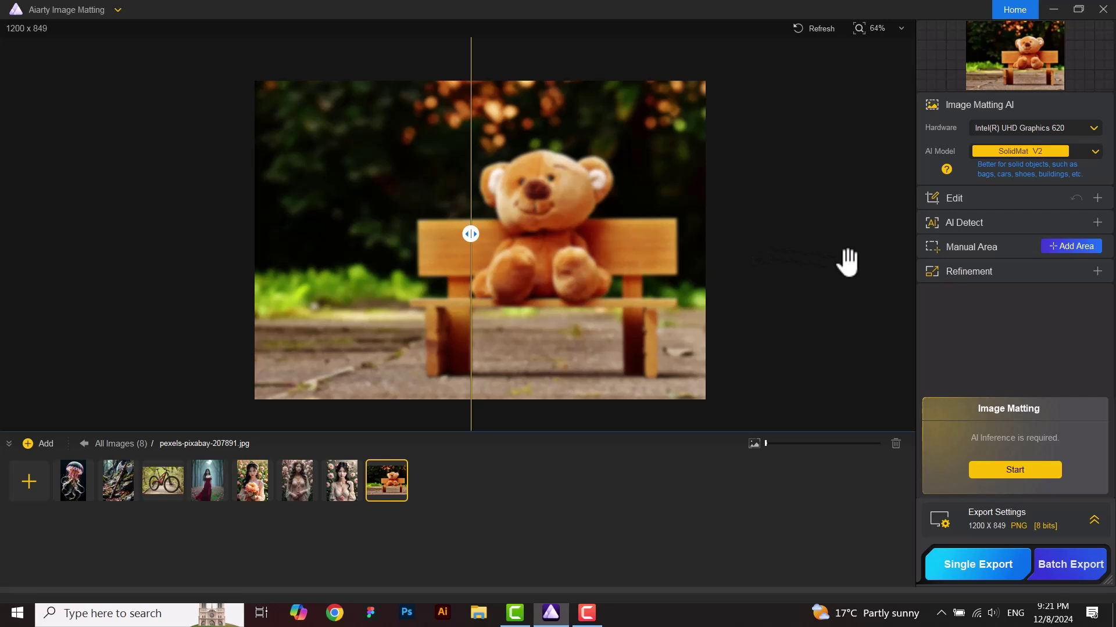
Enhance the blurry teddy bear photo with AI Enhance Image at x1
left_click(1097, 198)
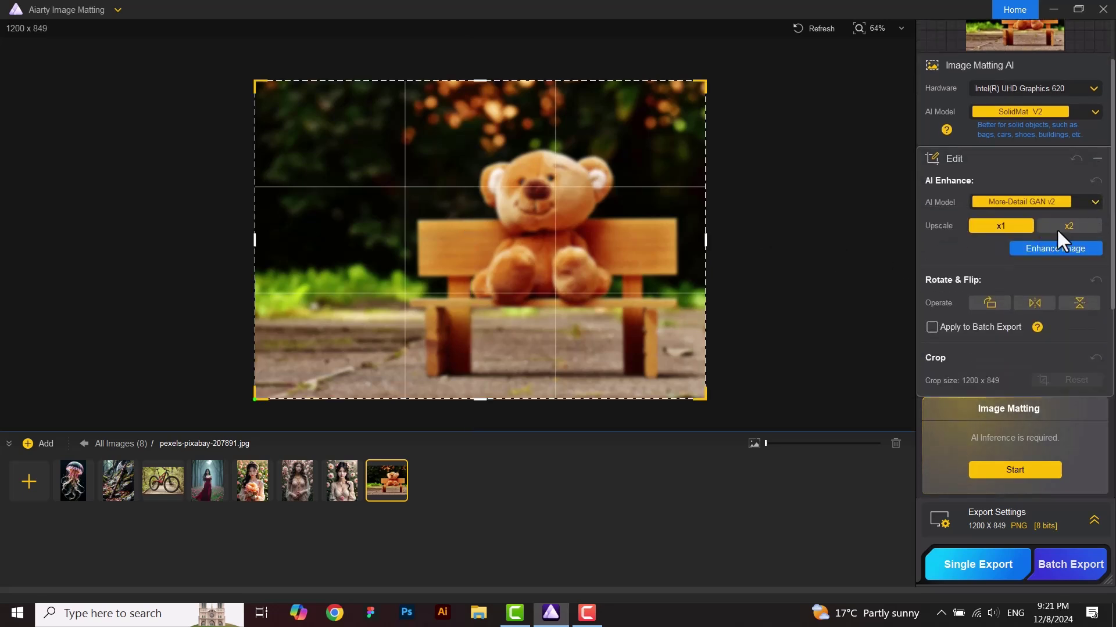
left_click(1052, 254)
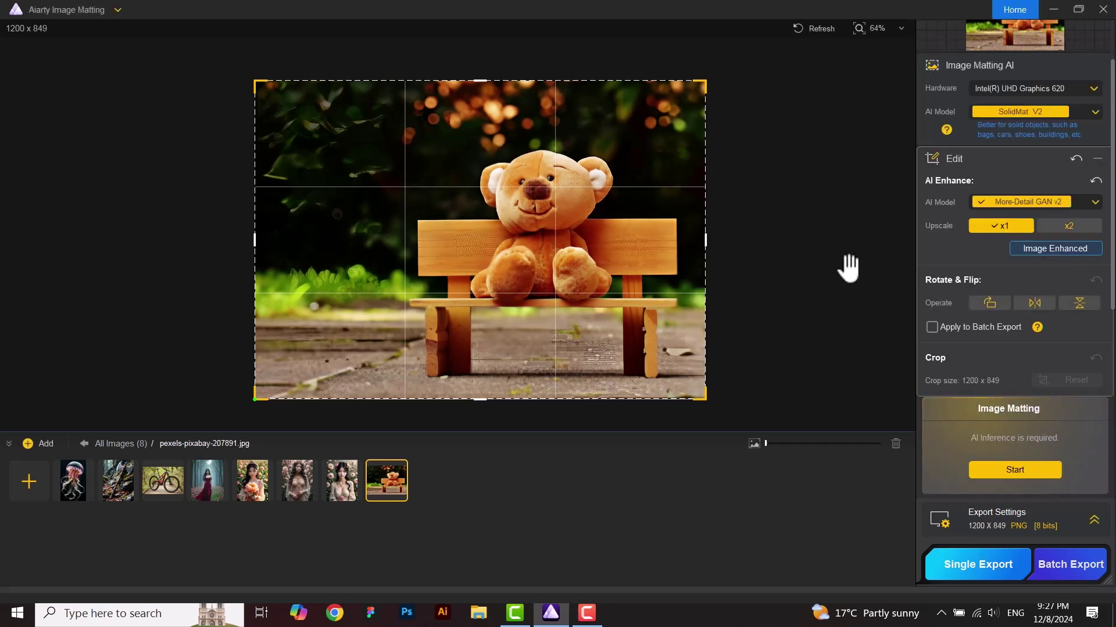
left_click_drag(846, 267, 786, 264)
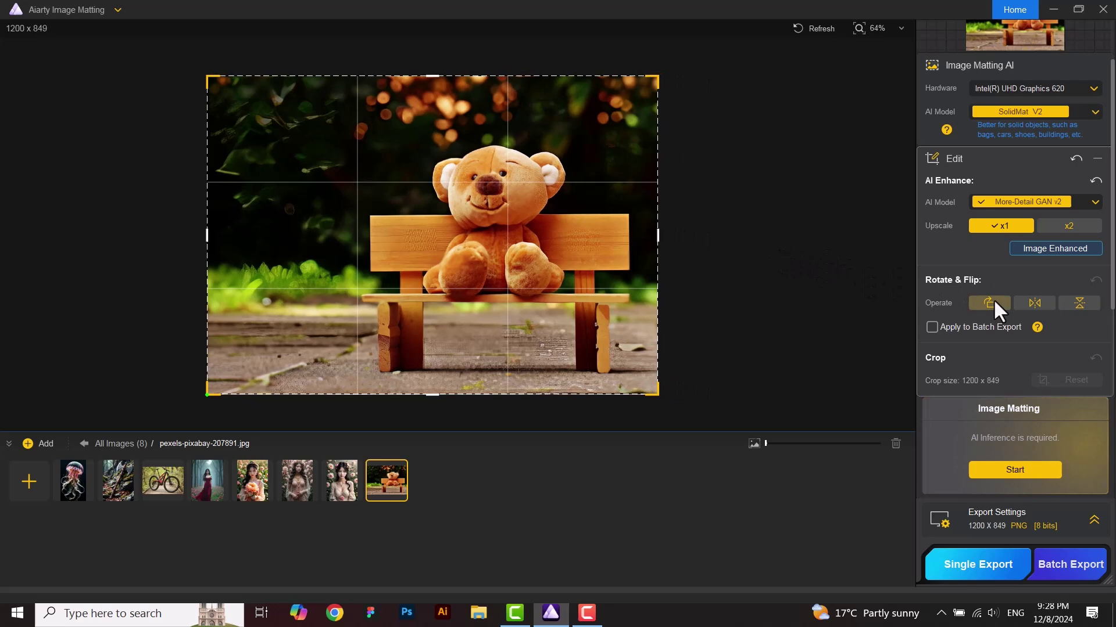
Flip the teddy photo horizontally and rotate it through 90 and 180 degrees back to original
left_click(1031, 304)
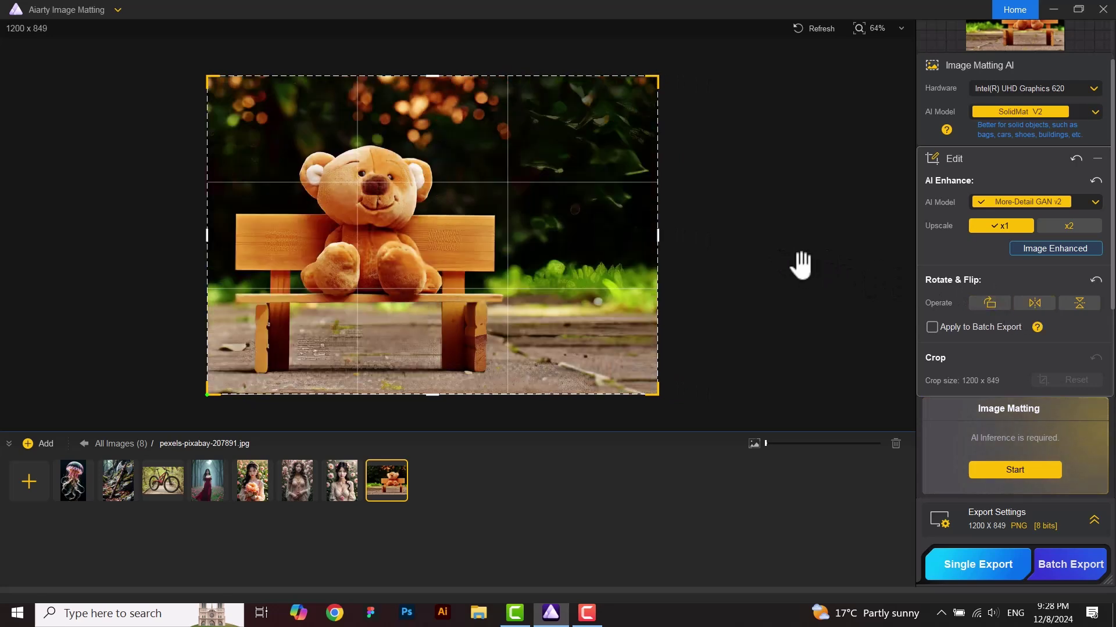
left_click(989, 303)
left_click(990, 302)
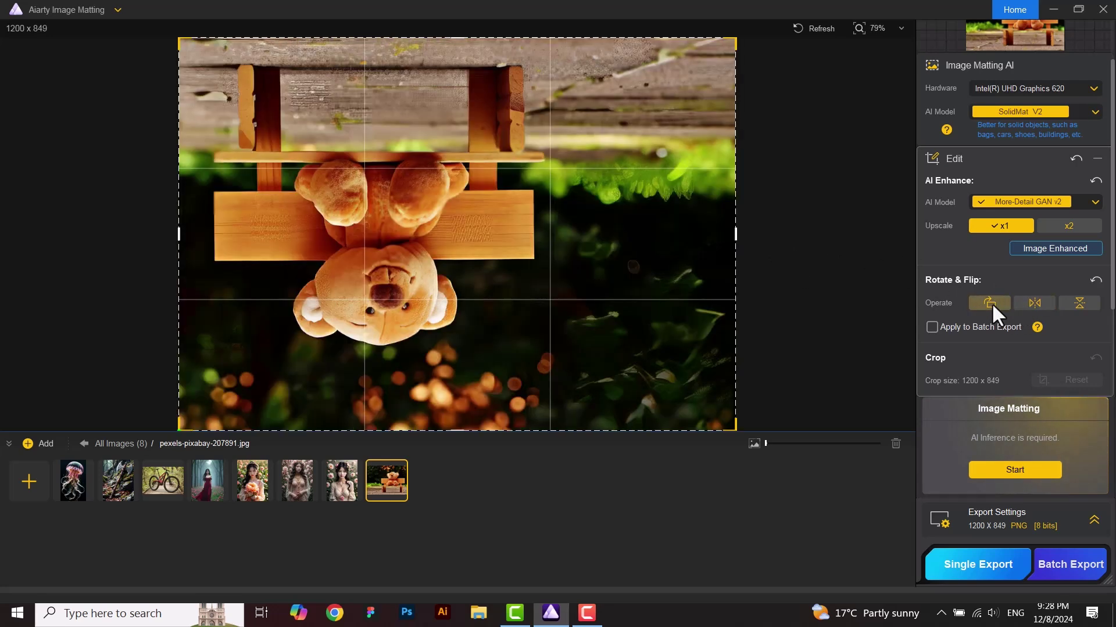
left_click(1079, 303)
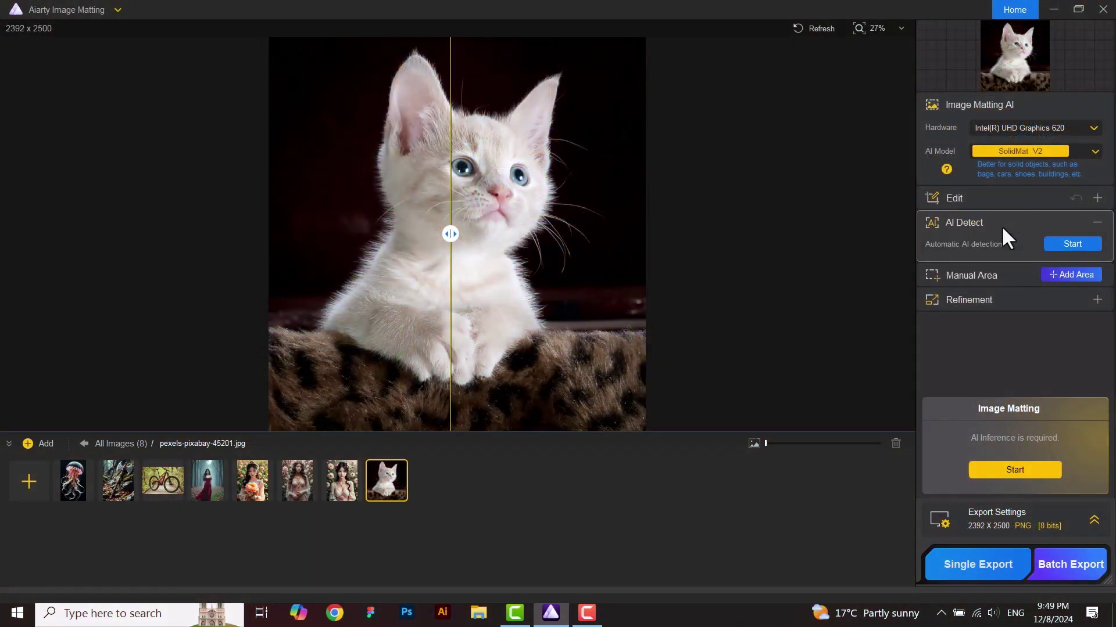
Matte the kitten using Animal detection plus a resized manual area
left_click(1051, 244)
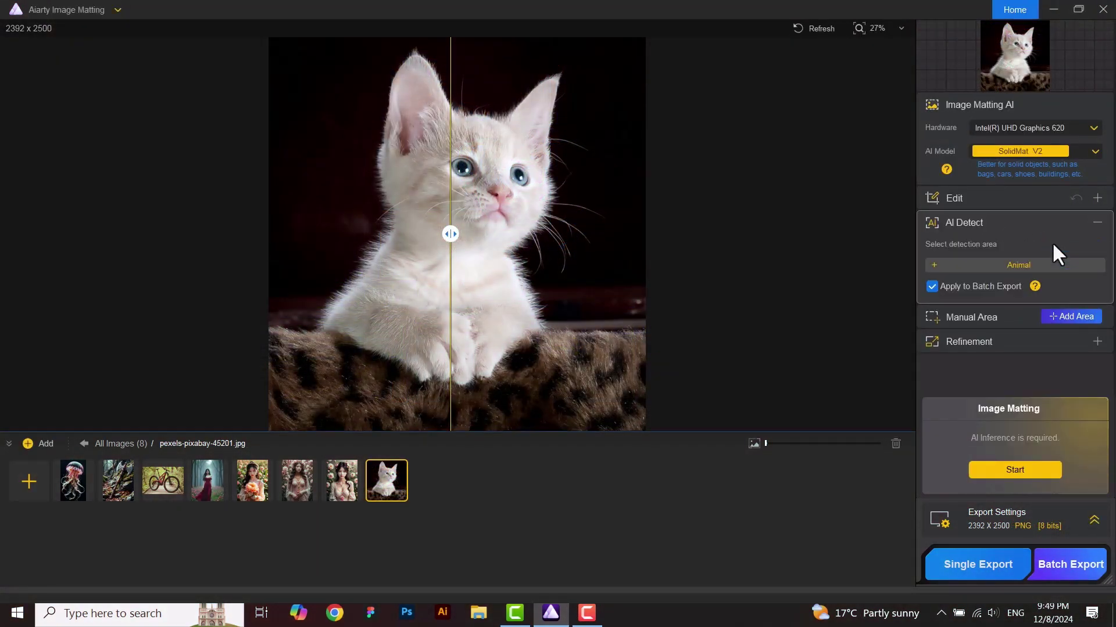
left_click(1024, 266)
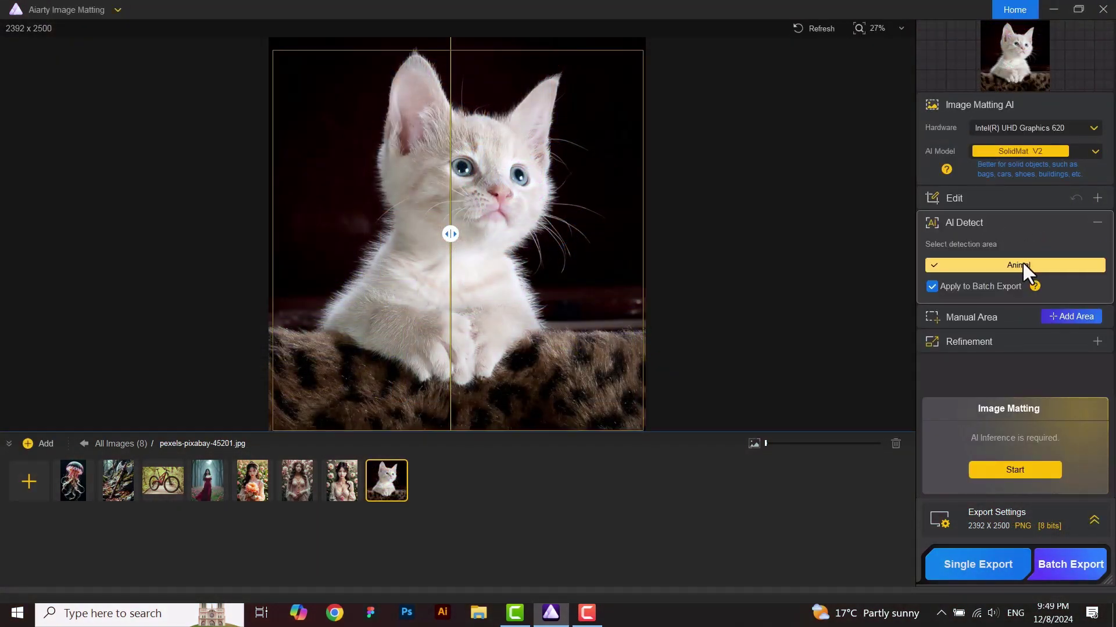
left_click(1047, 311)
left_click_drag(456, 428, 461, 393)
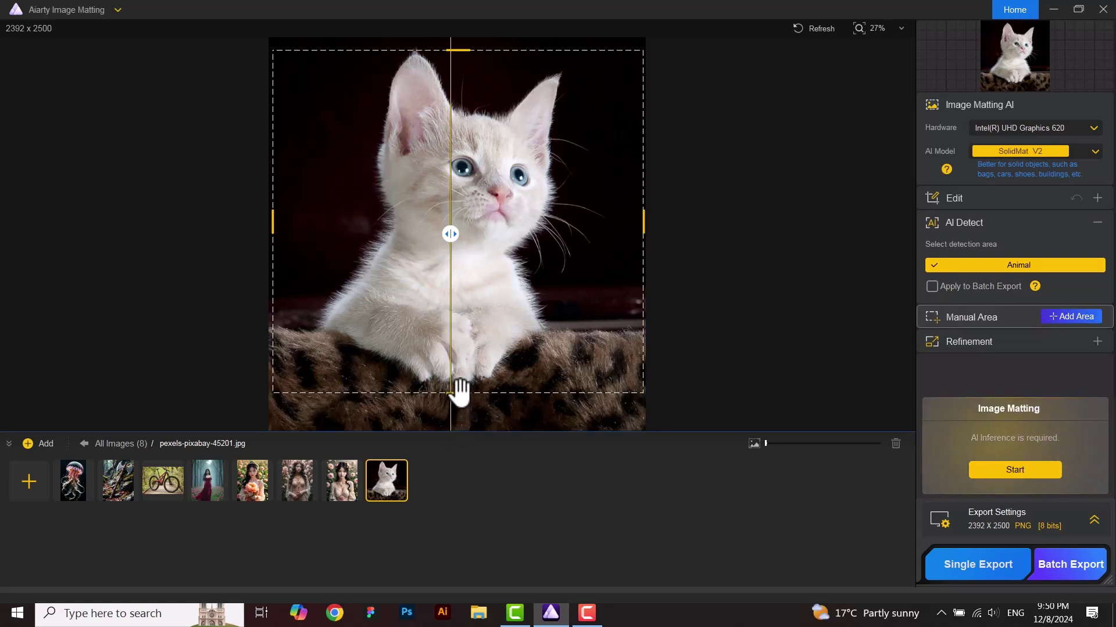
left_click(1029, 474)
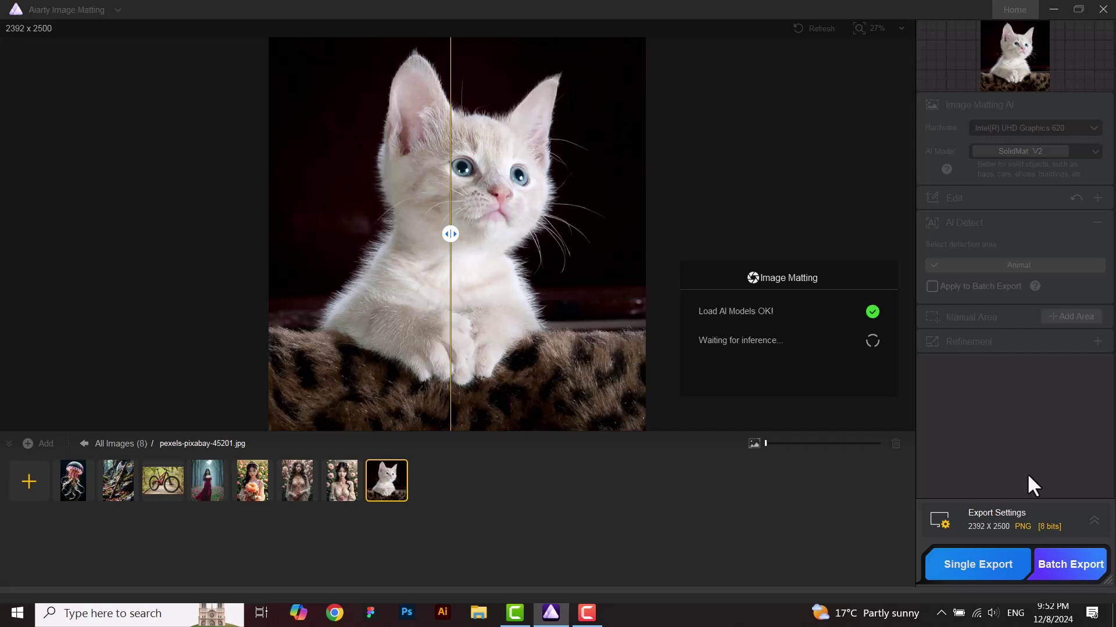
left_click_drag(418, 371, 227, 372)
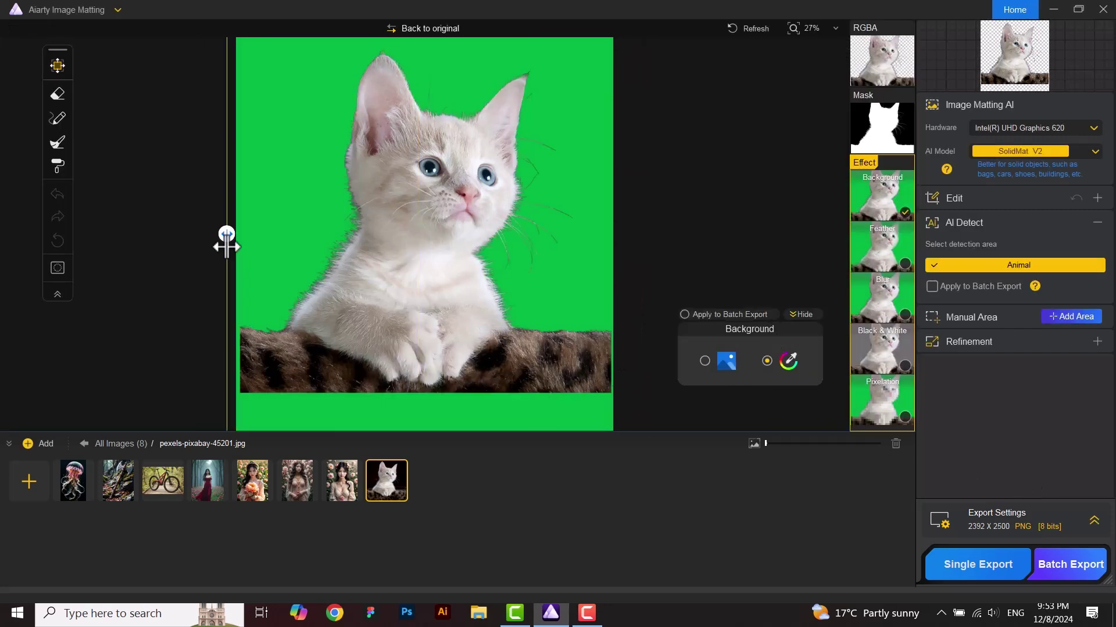
Set an orange solid-colour background behind the kitten
left_click(731, 359)
left_click(789, 364)
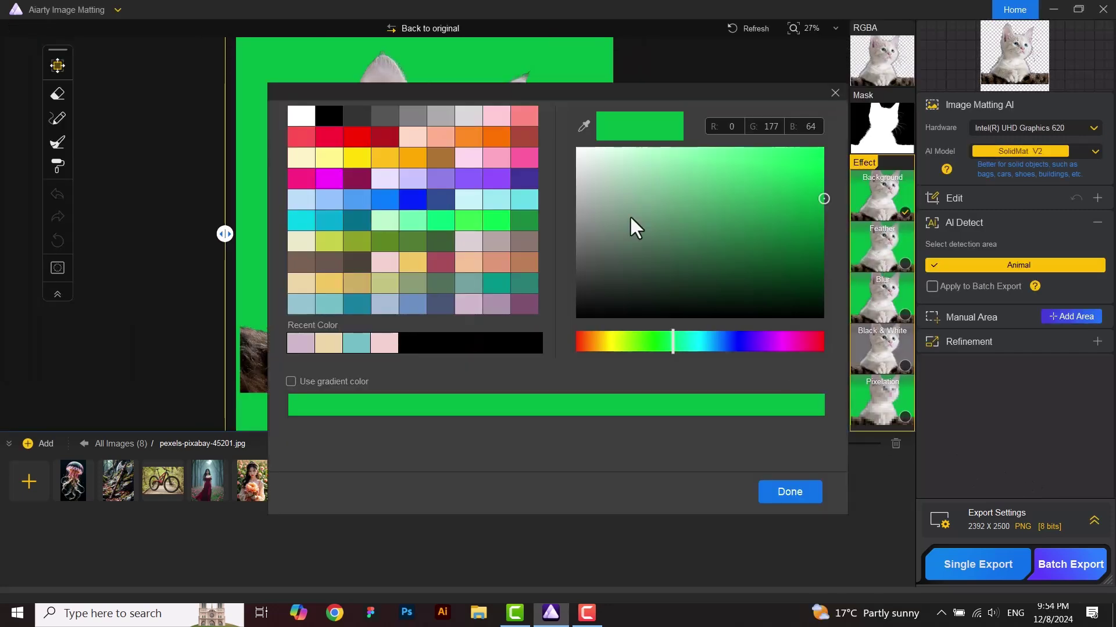
left_click(788, 491)
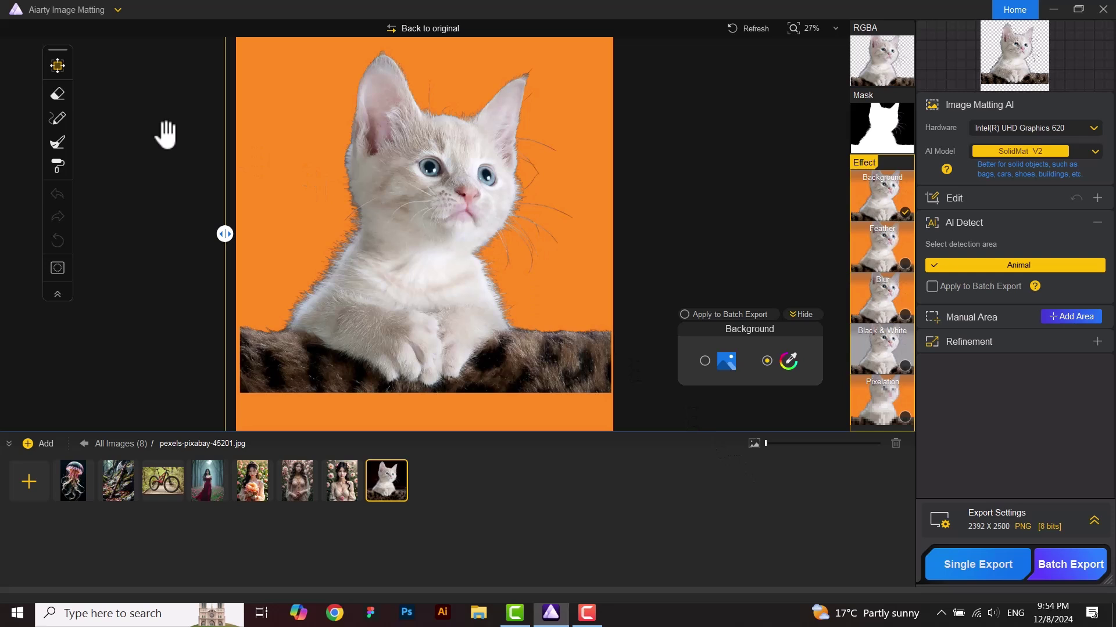
Lower the Eraser's threshold and hardness, then erase the leopard-print cushion below the kitten
left_click(58, 98)
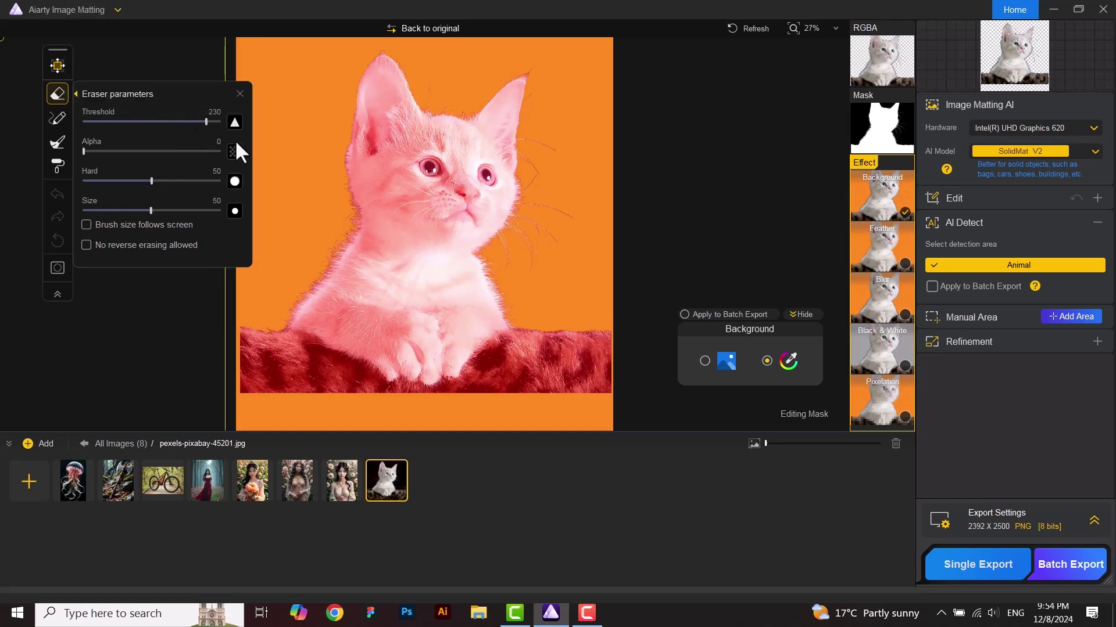
left_click_drag(206, 121, 100, 152)
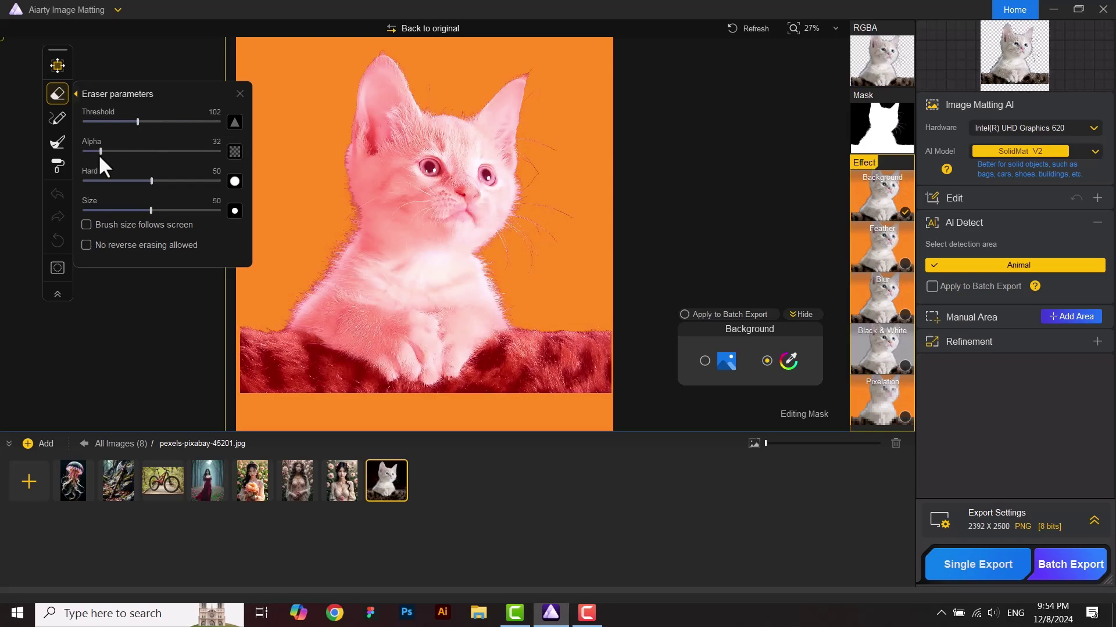
left_click_drag(152, 182, 137, 180)
scroll(529, 363, "up", 5)
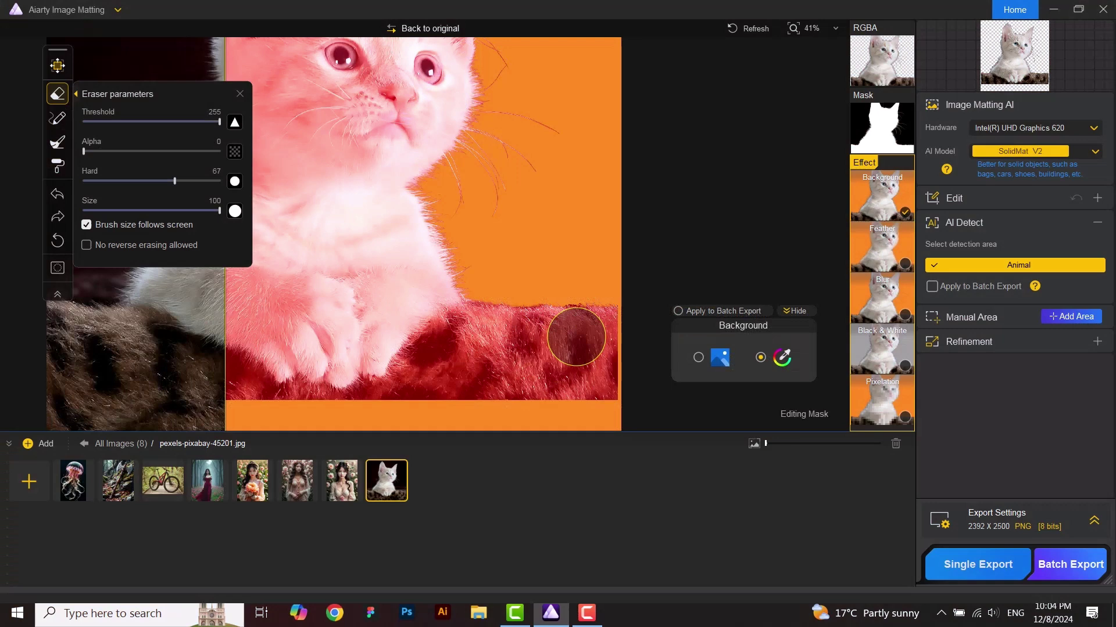
mouse_move(576, 337)
left_mouse_down()
mouse_move(497, 397)
mouse_move(510, 308)
mouse_move(430, 402)
mouse_move(447, 345)
mouse_move(414, 386)
left_mouse_up()
scroll(414, 386, "down", 3)
mouse_move(278, 373)
left_mouse_down()
mouse_move(474, 368)
mouse_move(353, 377)
mouse_move(289, 348)
left_mouse_up()
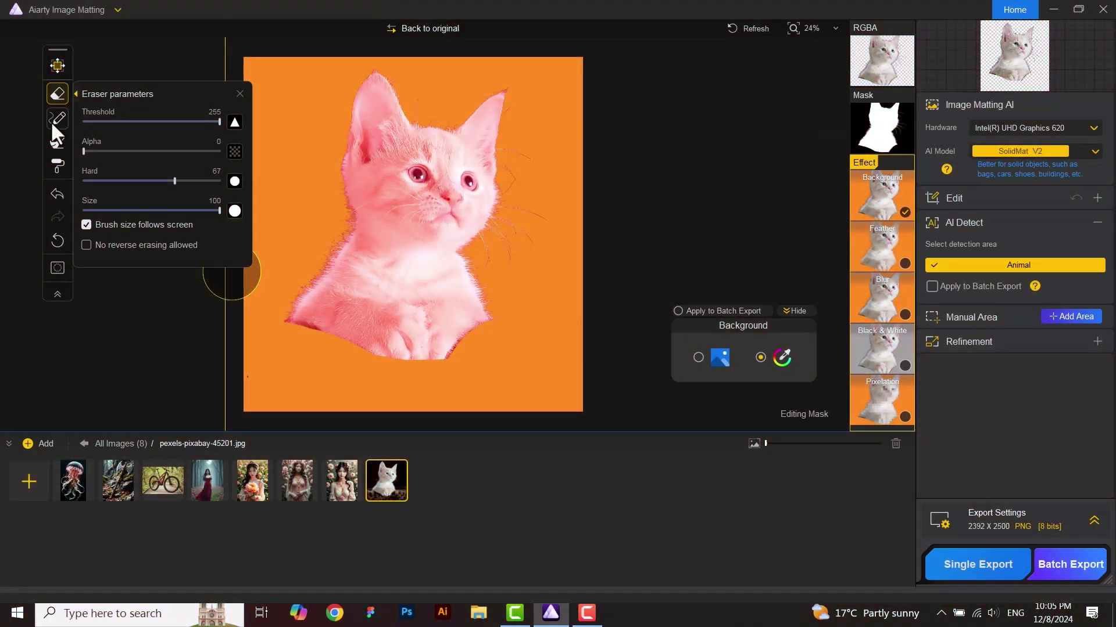
Repaint the kitten's lower-left edge with the Brush and lighten the dark band below with Dodge
left_click(51, 120)
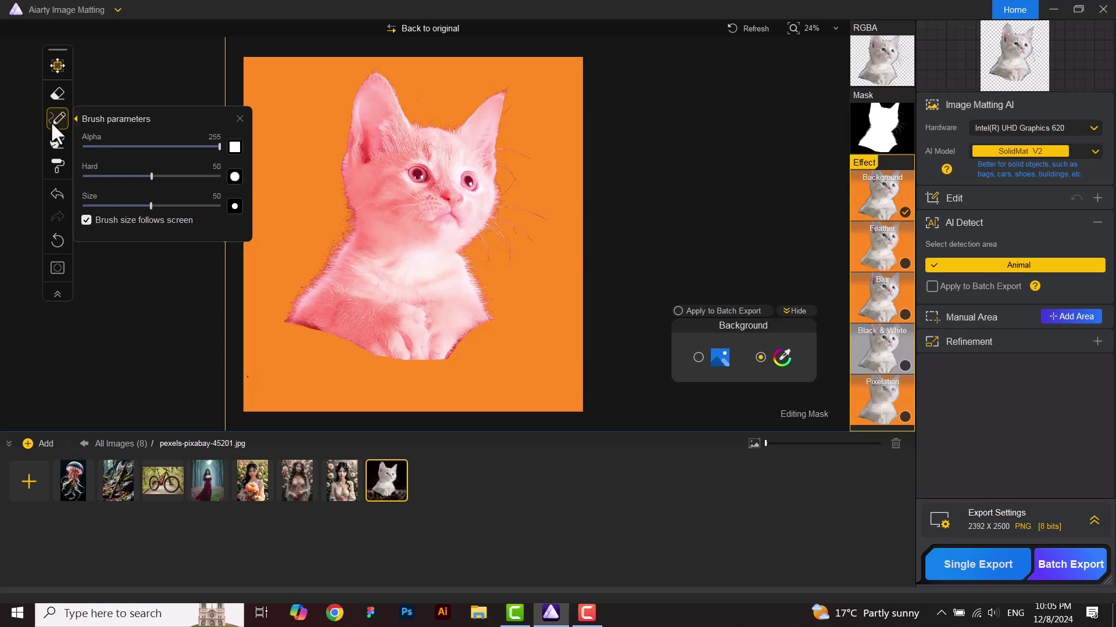
mouse_move(335, 349)
left_mouse_down()
mouse_move(304, 339)
mouse_move(352, 346)
mouse_move(291, 329)
mouse_move(404, 351)
mouse_move(381, 355)
mouse_move(453, 357)
mouse_move(468, 335)
left_mouse_up()
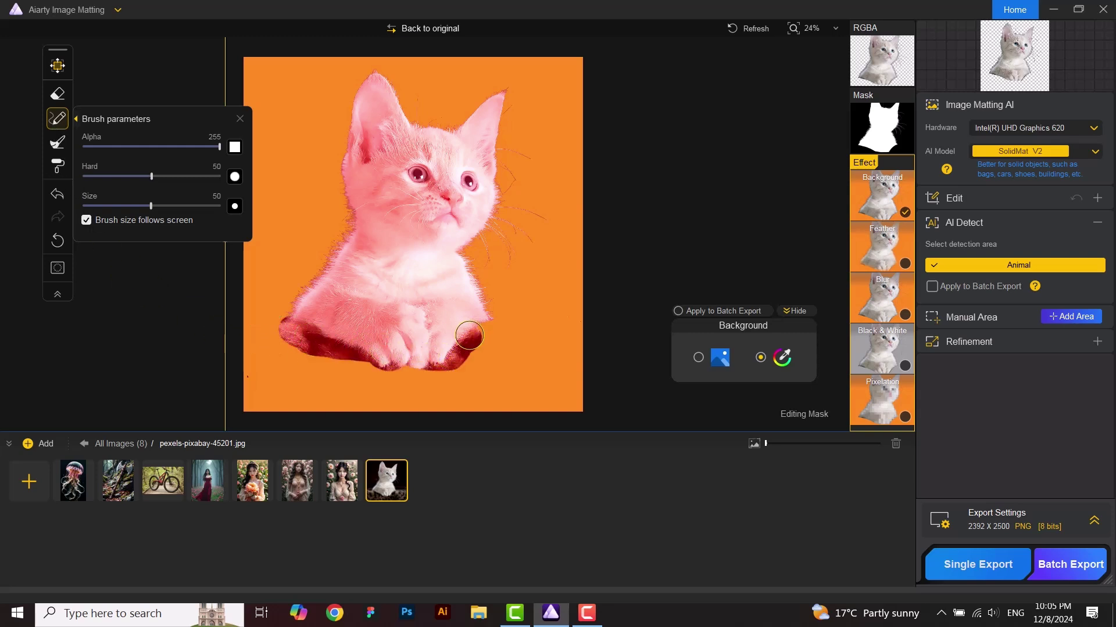
left_click(58, 142)
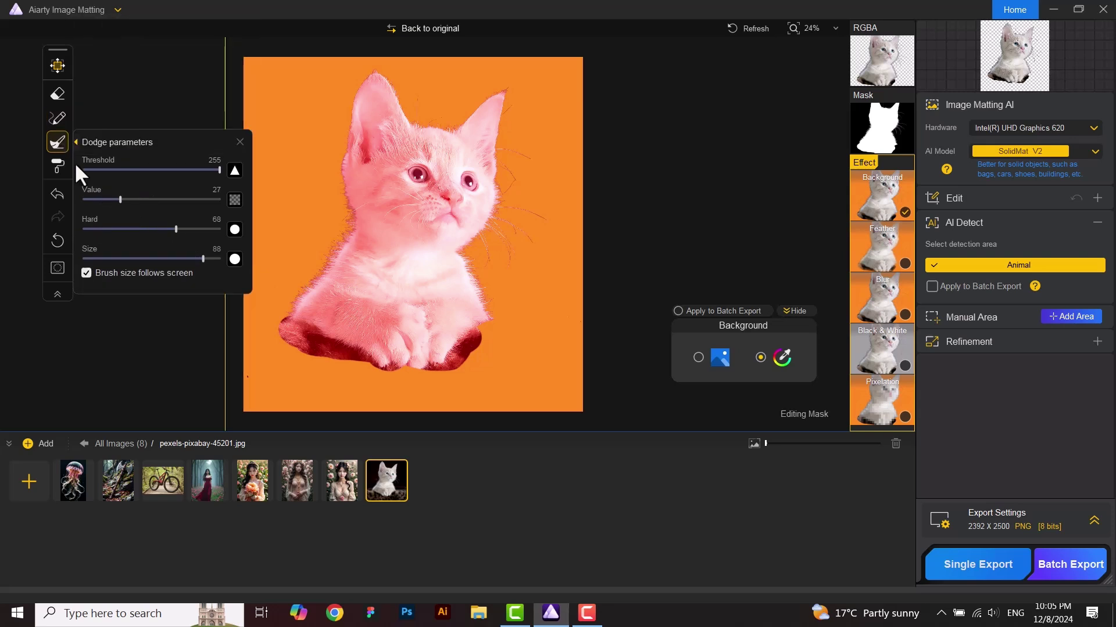
mouse_move(326, 354)
left_mouse_down()
mouse_move(288, 358)
mouse_move(429, 386)
mouse_move(489, 345)
left_mouse_up()
Strengthen Dodge with a smaller, softer brush to relighten the band, then lightly Burn the chest edge
left_click_drag(120, 199, 154, 199)
left_click_drag(202, 258, 176, 259)
mouse_move(291, 348)
left_mouse_down()
mouse_move(343, 356)
mouse_move(418, 337)
mouse_move(453, 342)
left_mouse_up()
left_click_drag(176, 229, 109, 229)
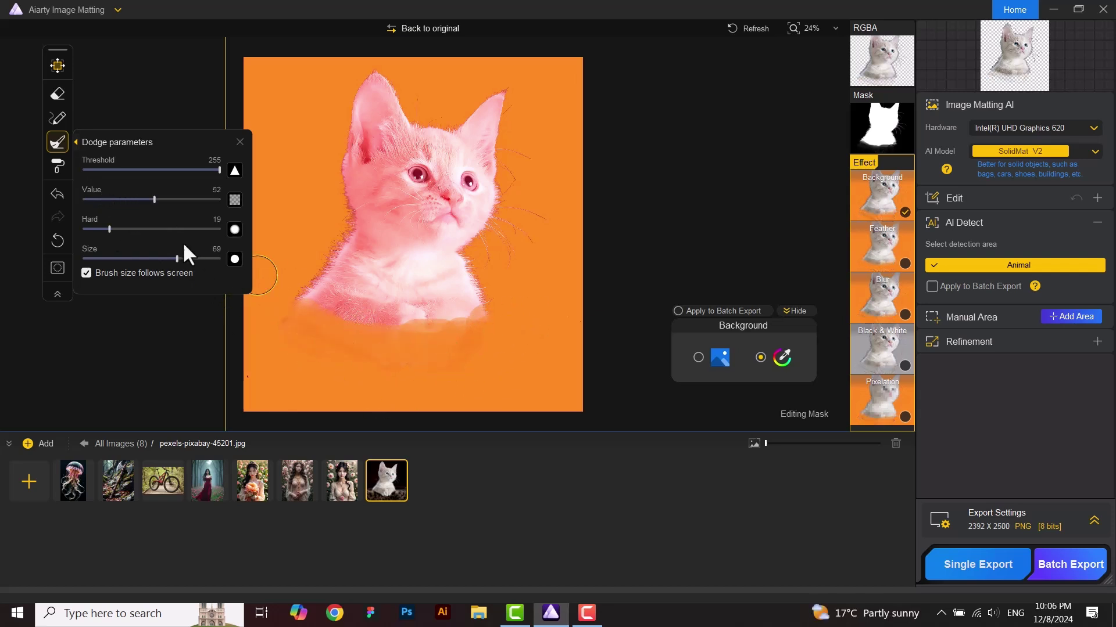
left_click(49, 171)
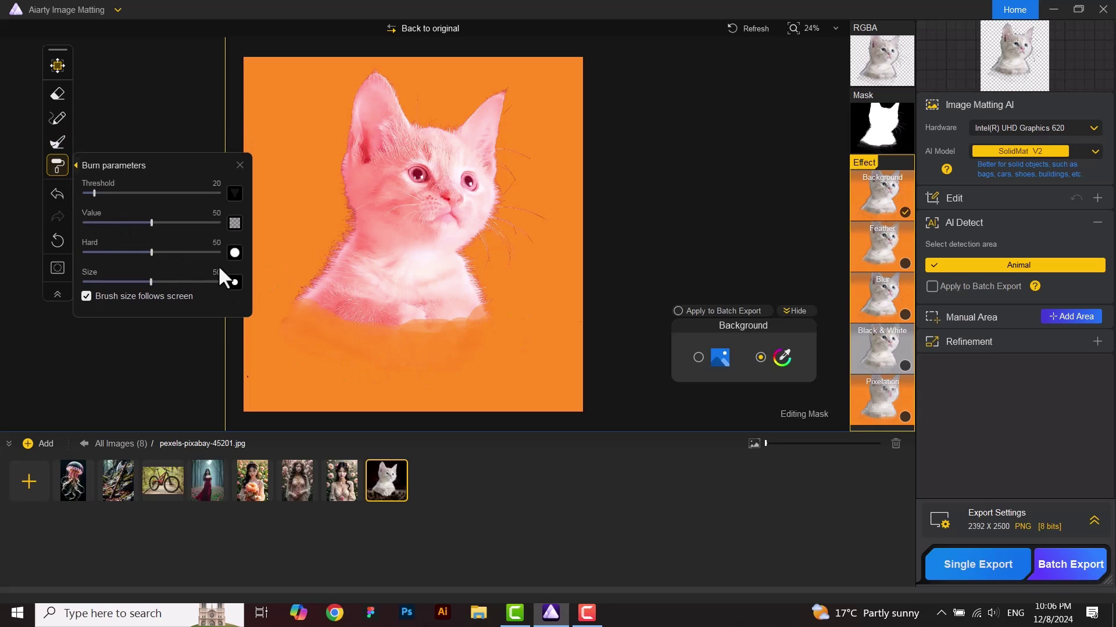
mouse_move(323, 308)
left_mouse_down()
mouse_move(497, 316)
mouse_move(381, 318)
mouse_move(487, 311)
mouse_move(386, 323)
left_mouse_up()
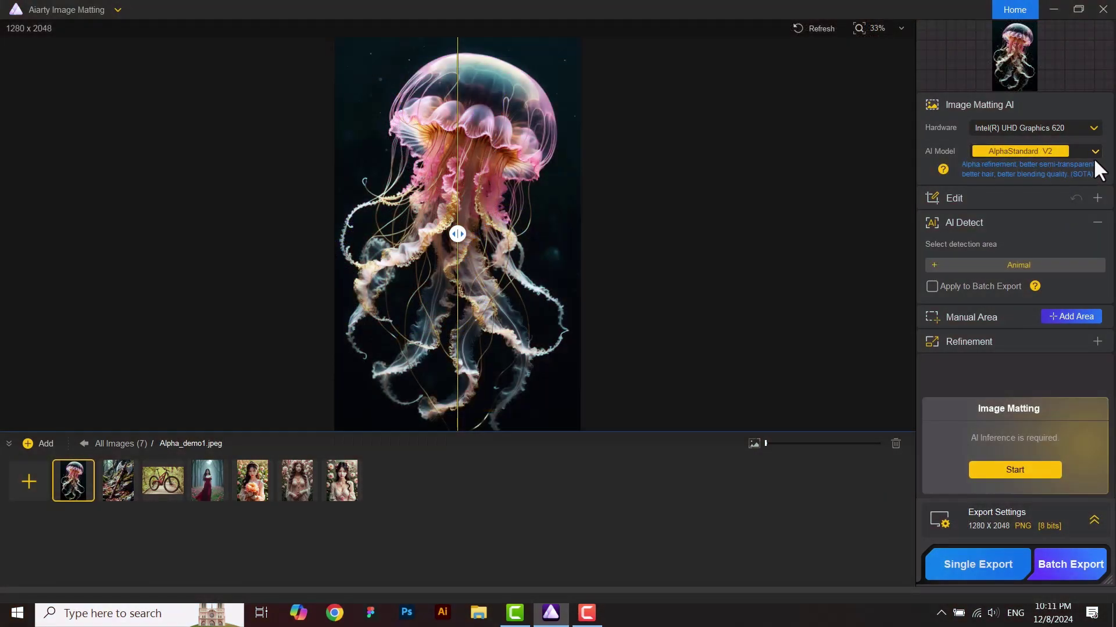
Matte the jellyfish with AlphaStandard V2 and Animal detection, then compare the transparent result
left_click(1094, 158)
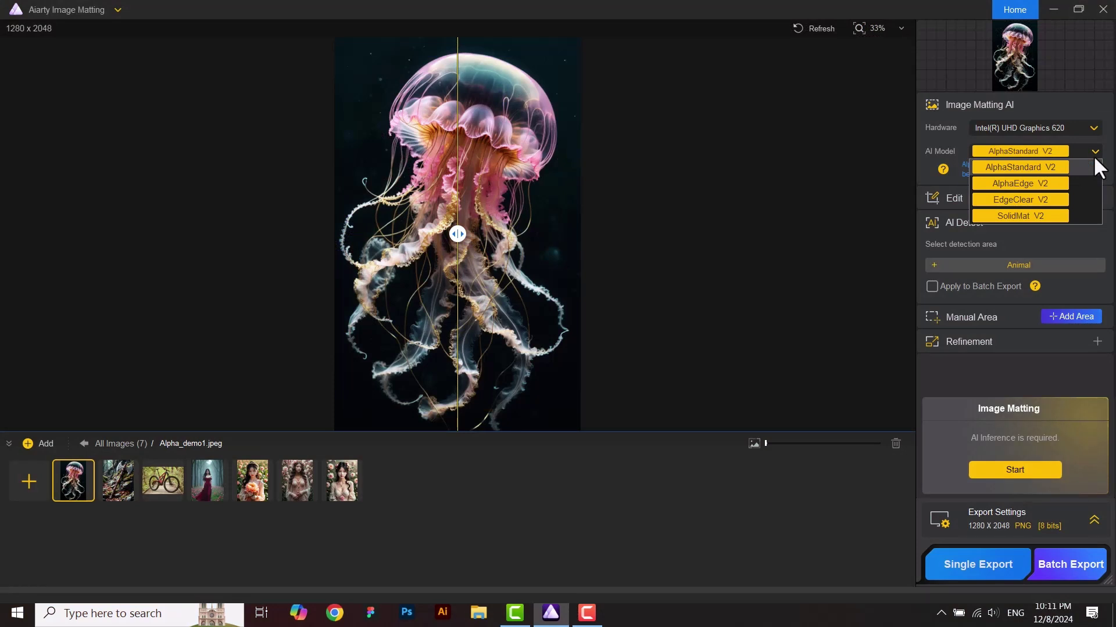
left_click(1038, 168)
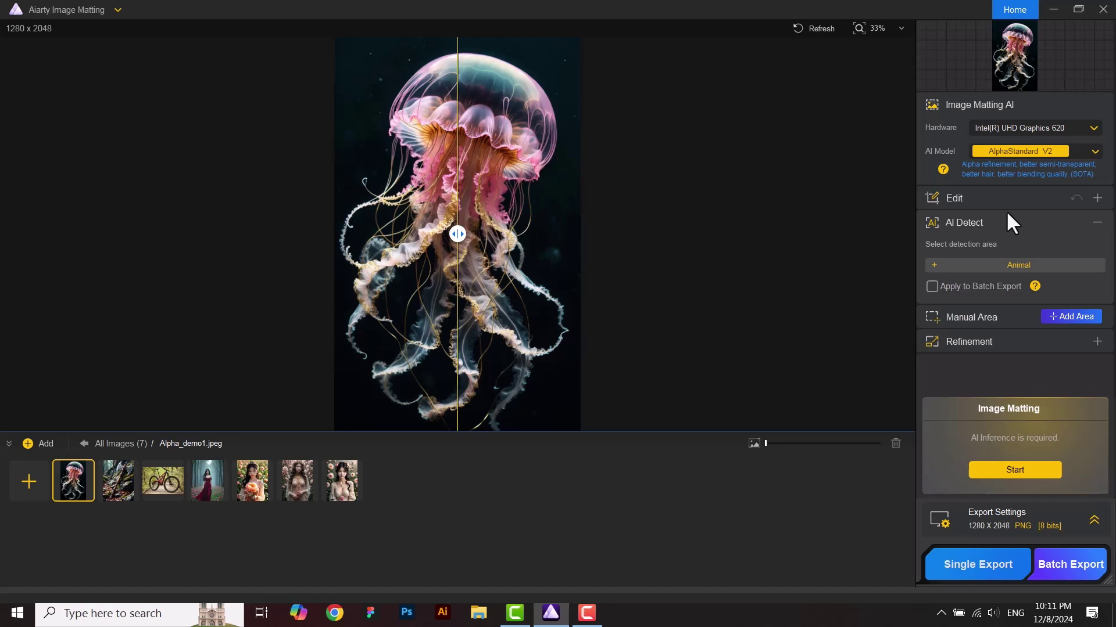
left_click(1002, 271)
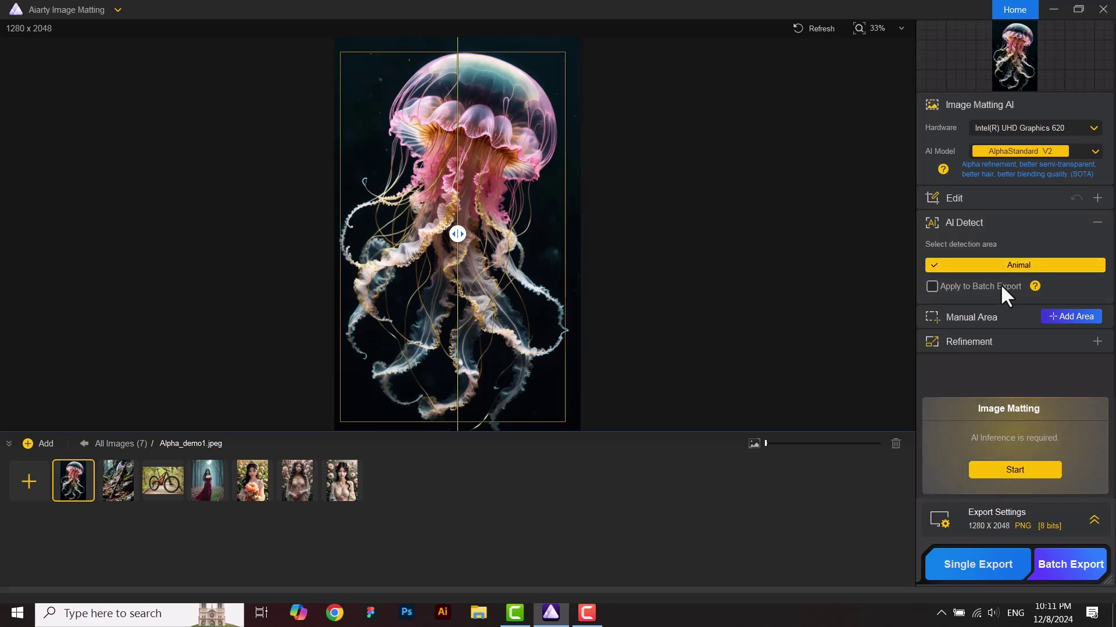
left_click(999, 469)
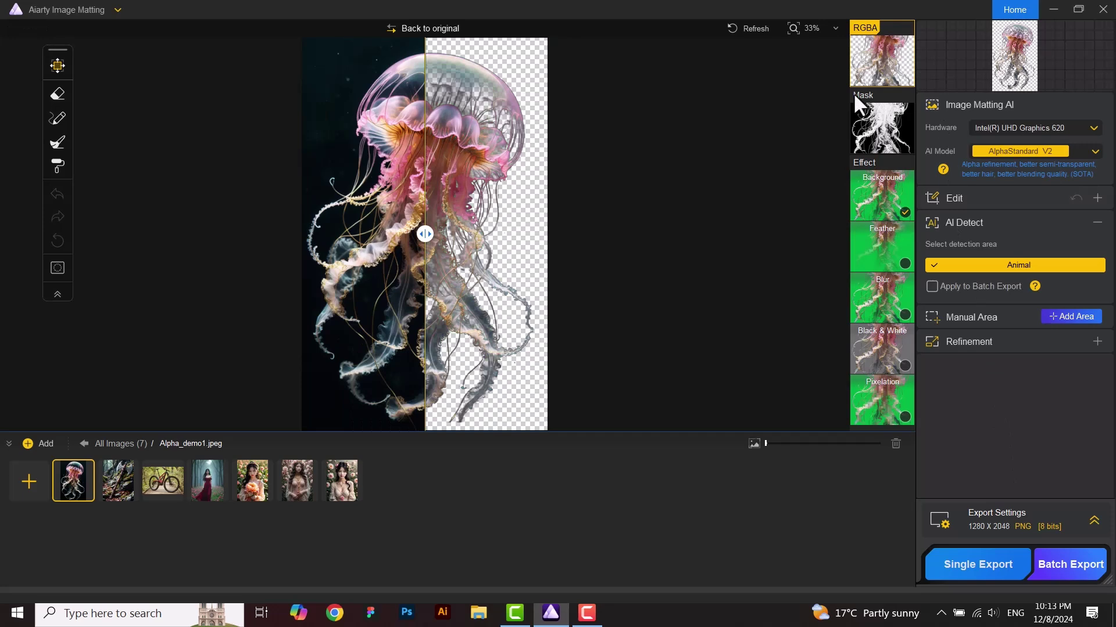
left_click_drag(426, 234, 282, 237)
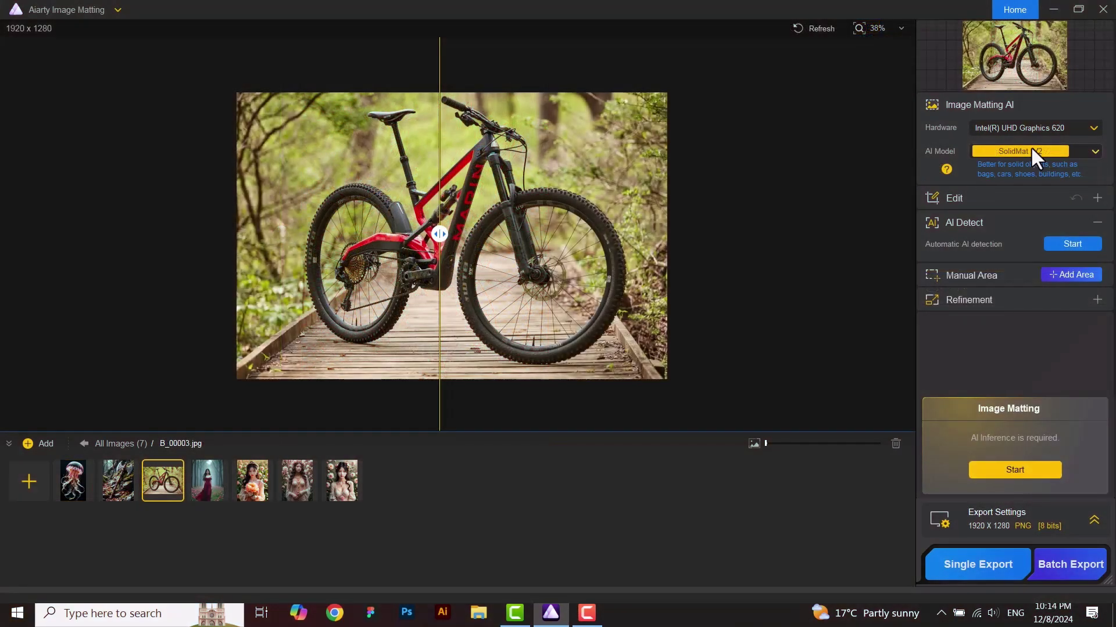
Cut out the bike using EdgeClear V2 with Transportation Tool detection, then compare it with the original
left_click(1030, 148)
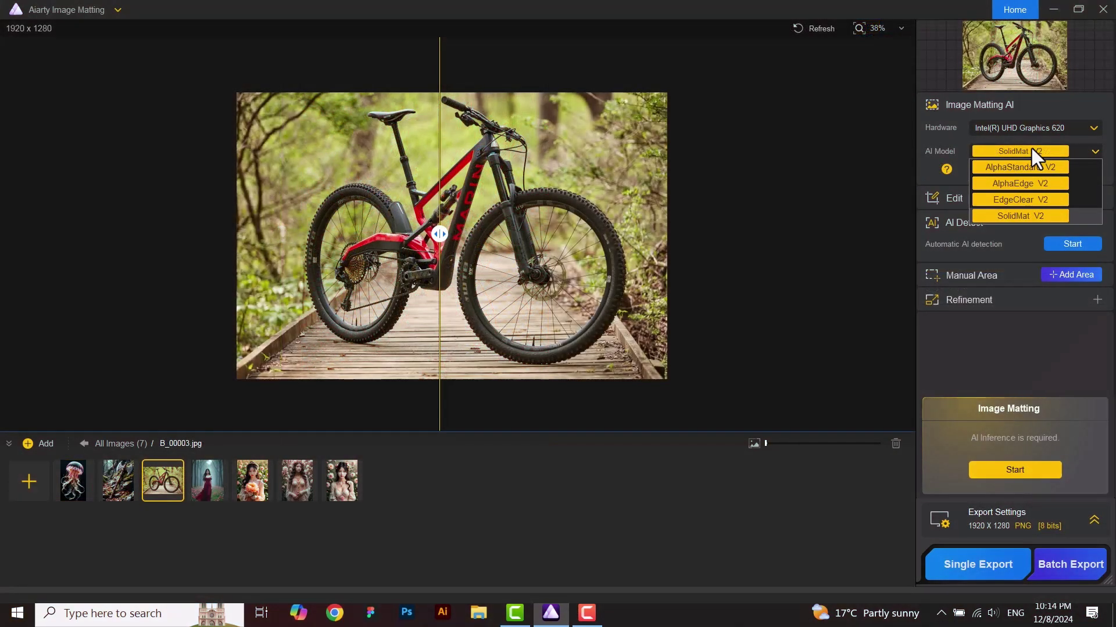
left_click(1002, 201)
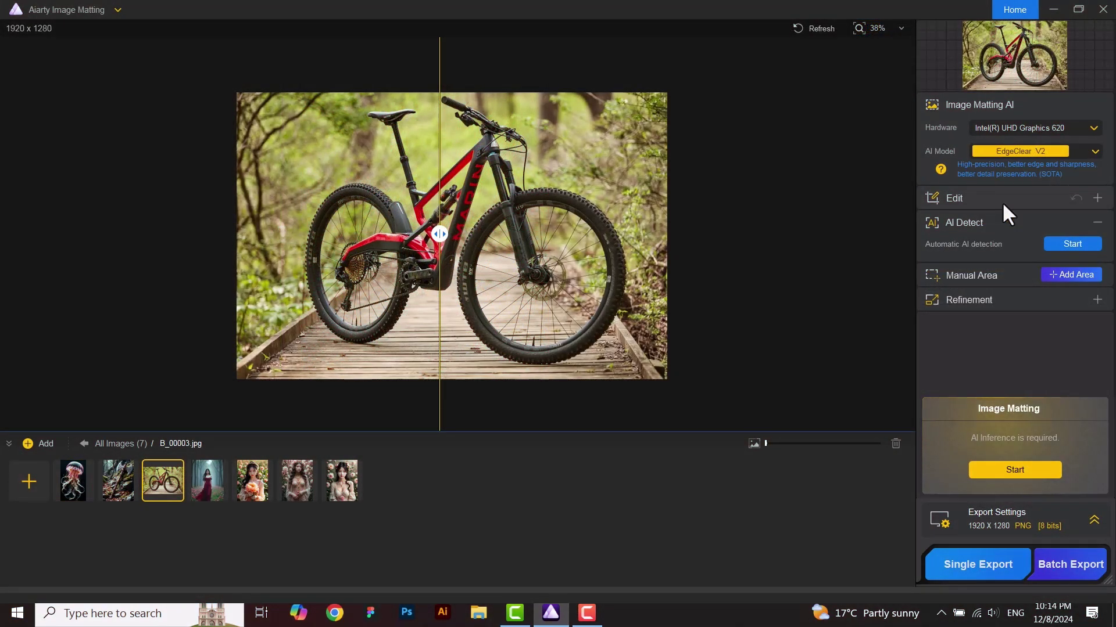
left_click(1062, 244)
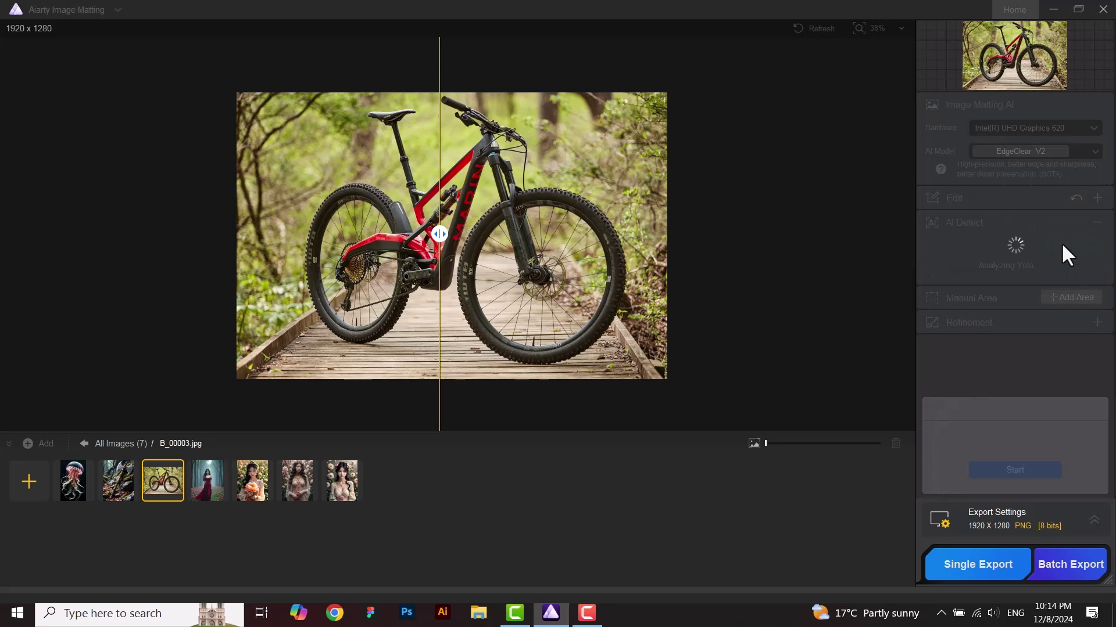
left_click(1041, 262)
left_click(996, 470)
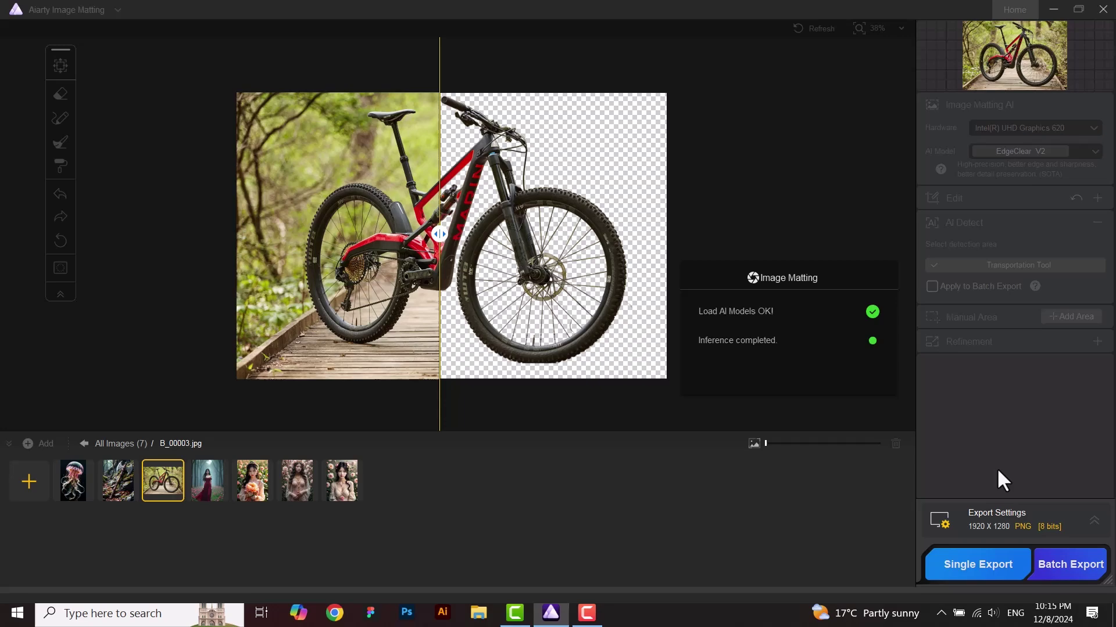
left_click_drag(399, 238, 755, 232)
scroll(249, 254, "up", 3)
scroll(742, 229, "down", 2)
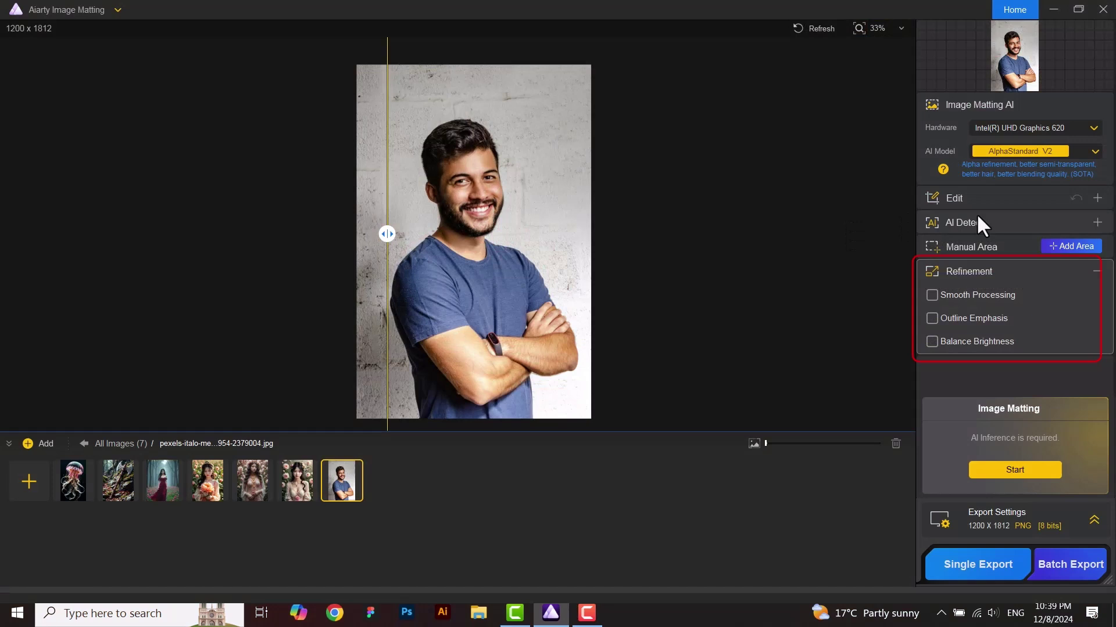
Detect the man as Human, matte the portrait, and zoom in on the shoulder's cut edge
left_click(977, 216)
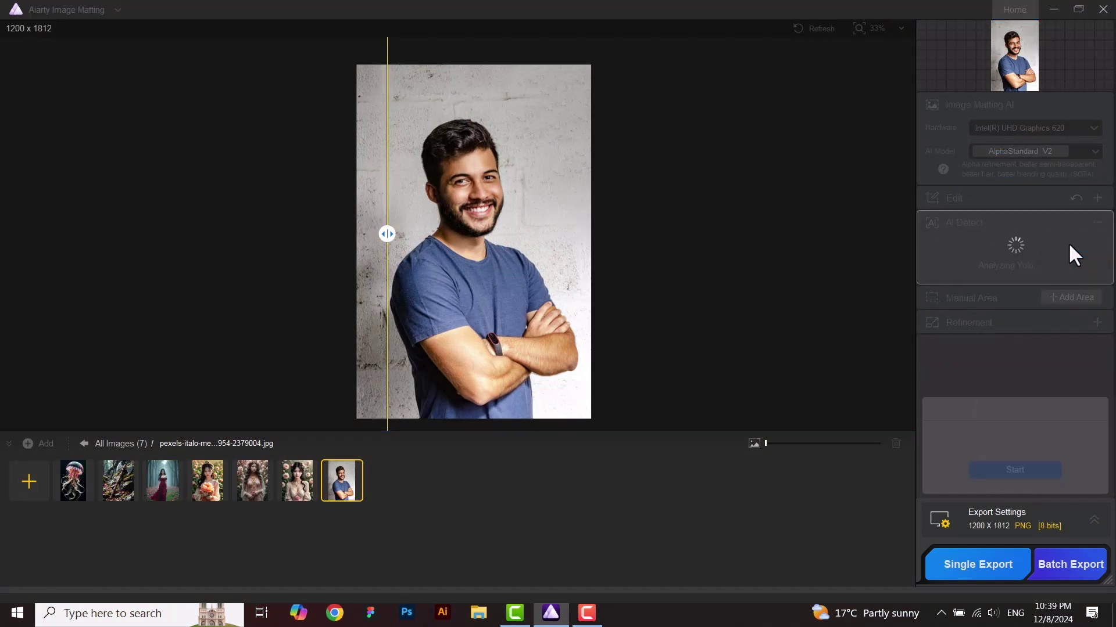
left_click(1042, 259)
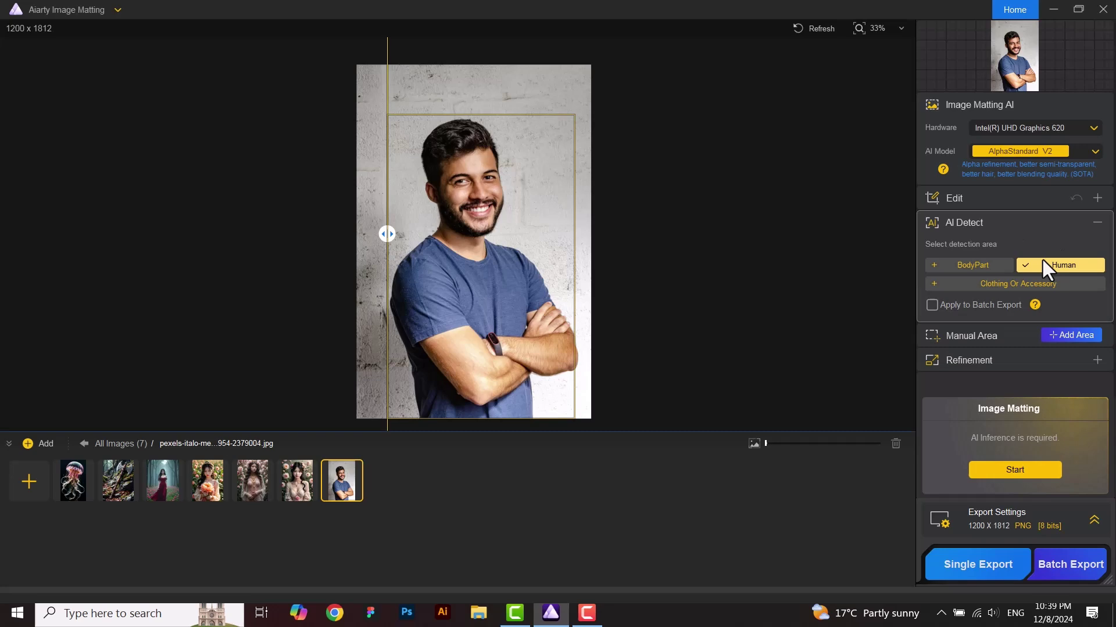
left_click(1005, 468)
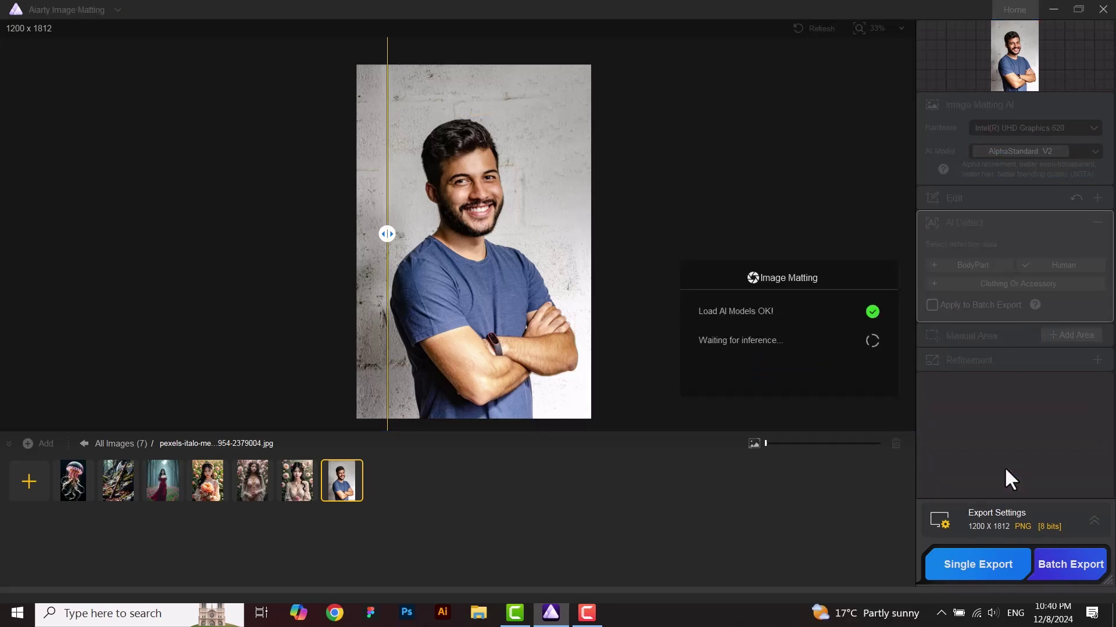
scroll(456, 165, "up", 10)
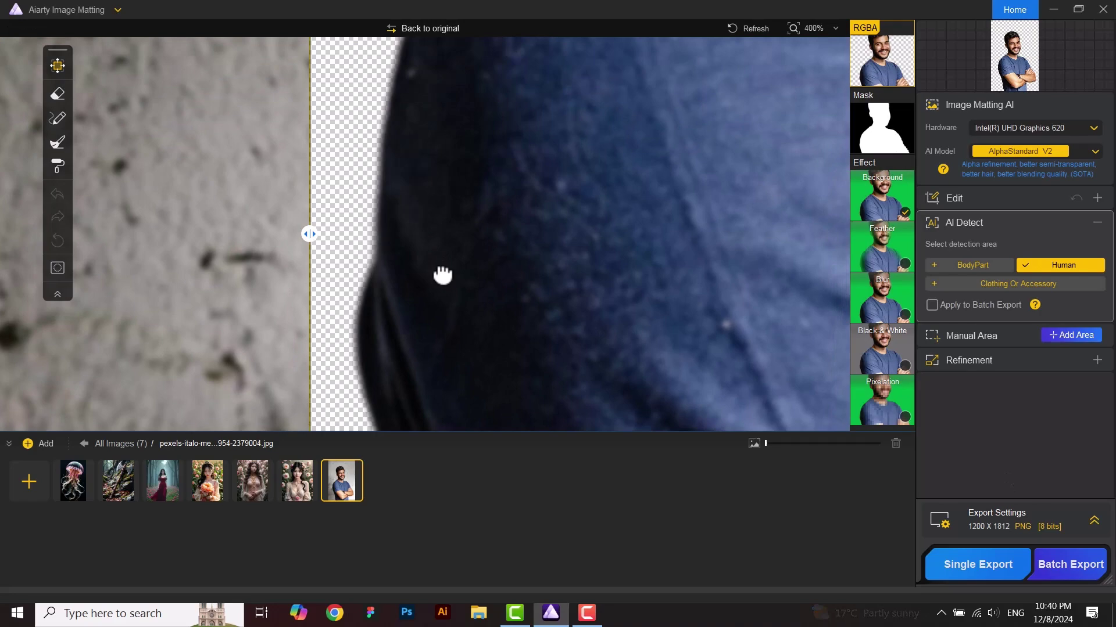
left_click_drag(442, 275, 469, 220)
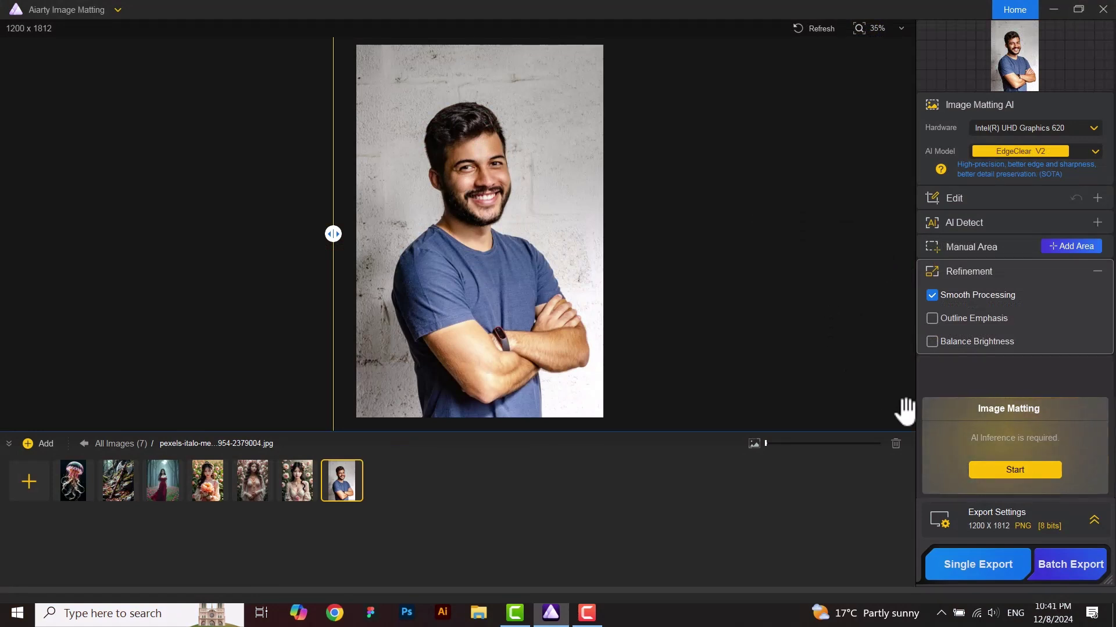
Rerun the portrait matting, then zoom and pan to inspect the sleeve hem, forearm and watch edges
left_click(995, 468)
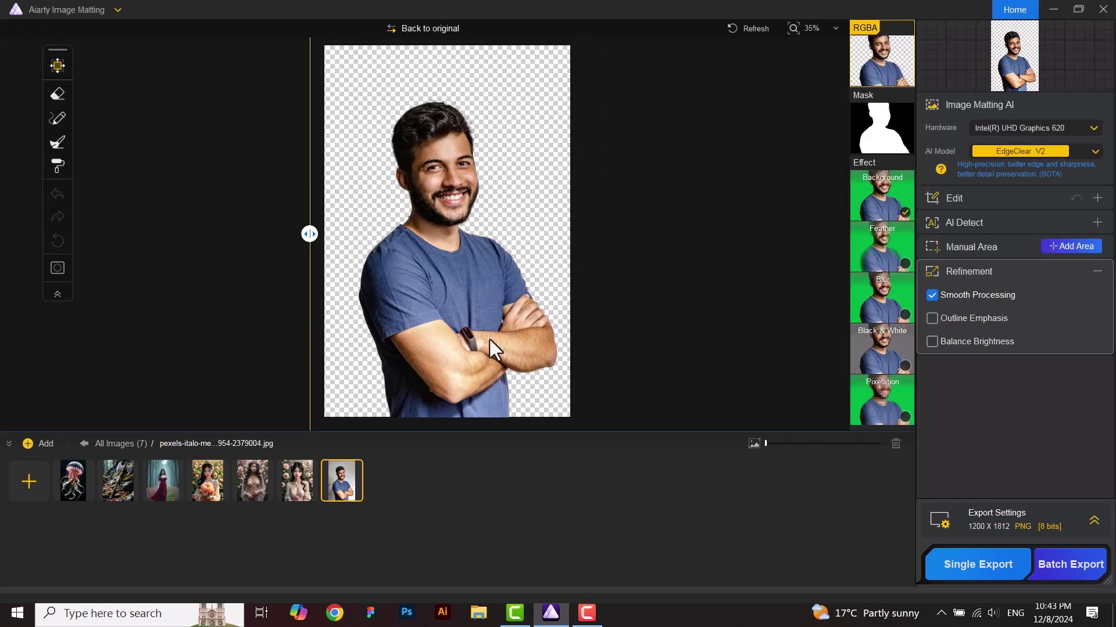
scroll(356, 319, "up", 5)
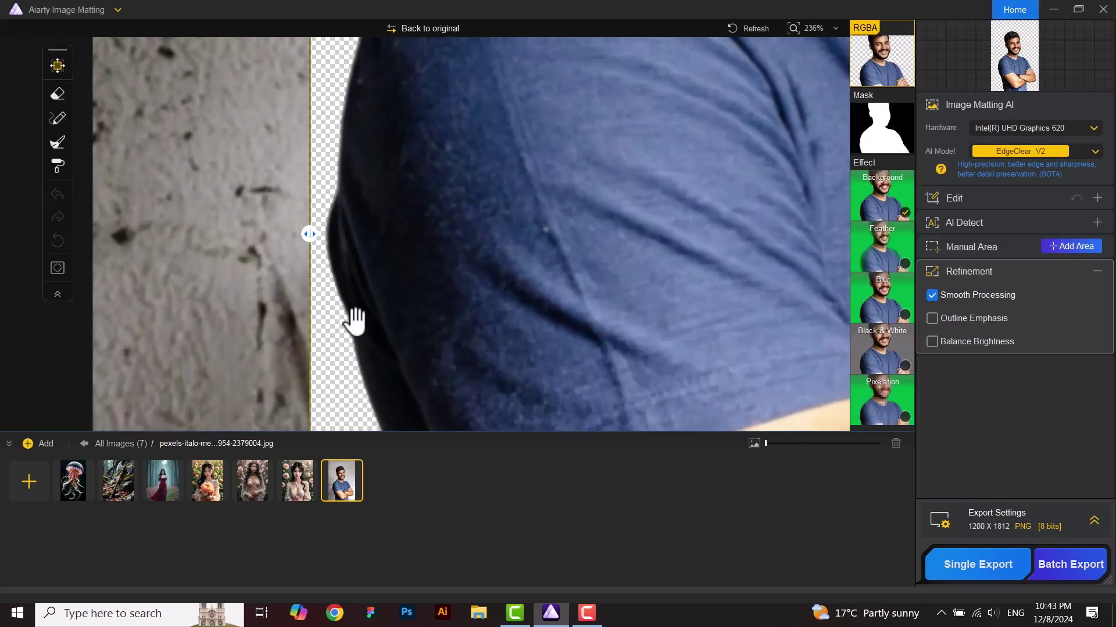
scroll(360, 341, "down", 2)
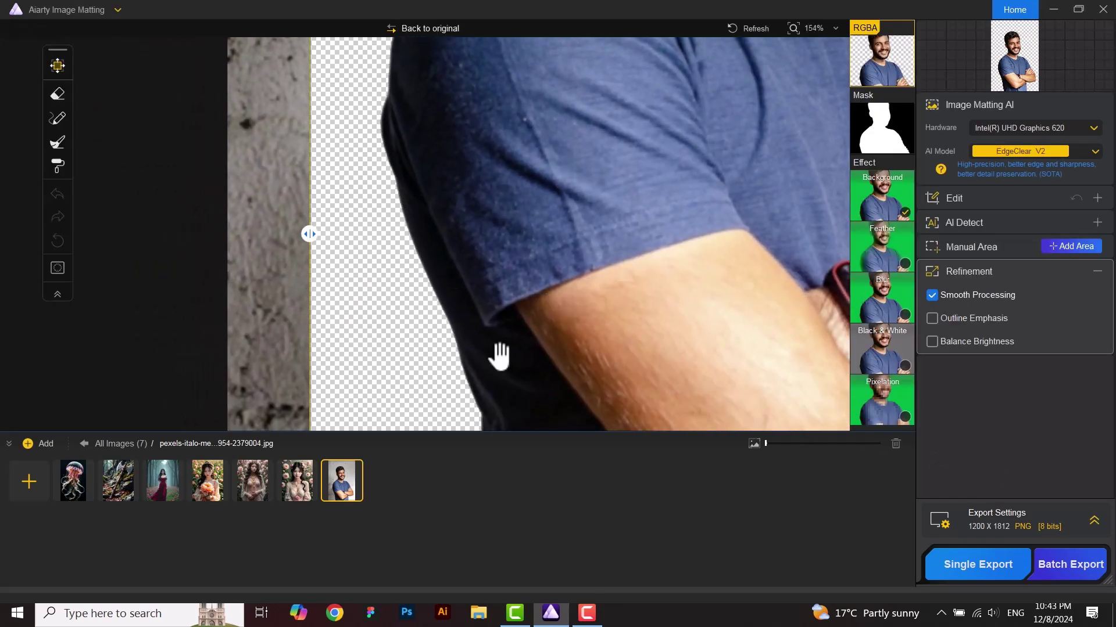
left_click_drag(498, 356, 506, 228)
left_click_drag(449, 262, 511, 186)
scroll(512, 184, "down", 2)
scroll(512, 185, "down", 2)
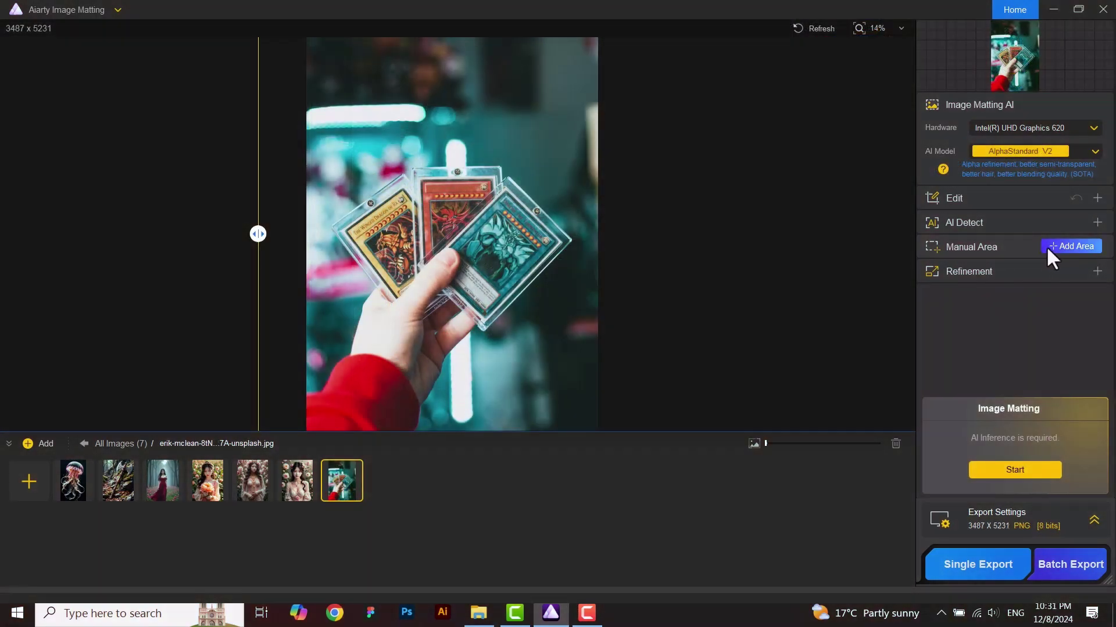
Matte the hand and trading cards inside a manually drawn area
left_click(1047, 246)
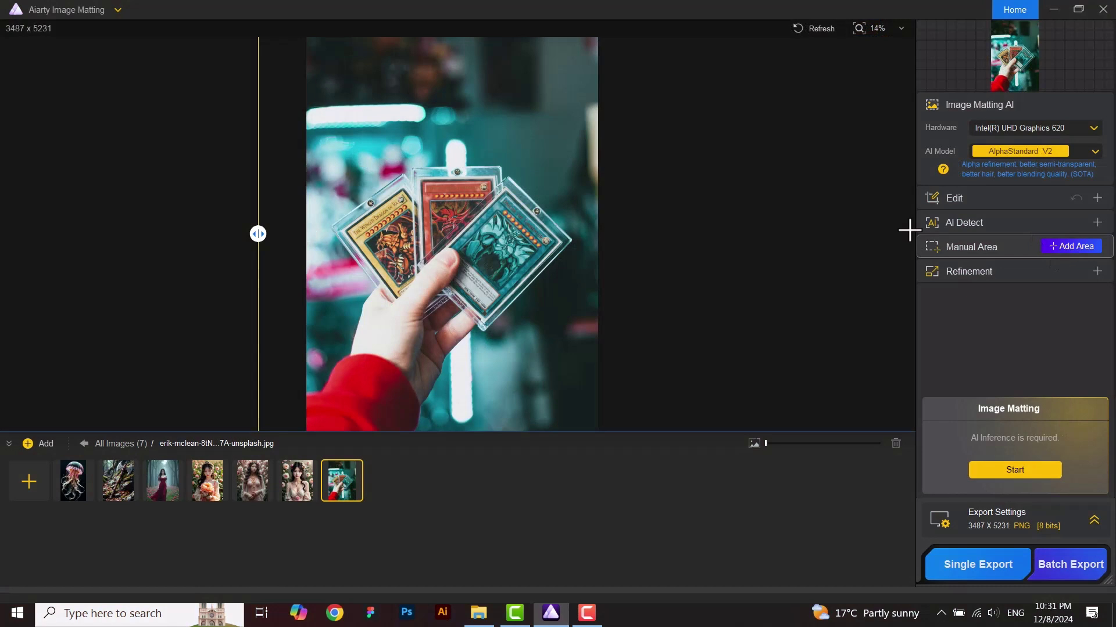
left_click_drag(587, 155, 262, 456)
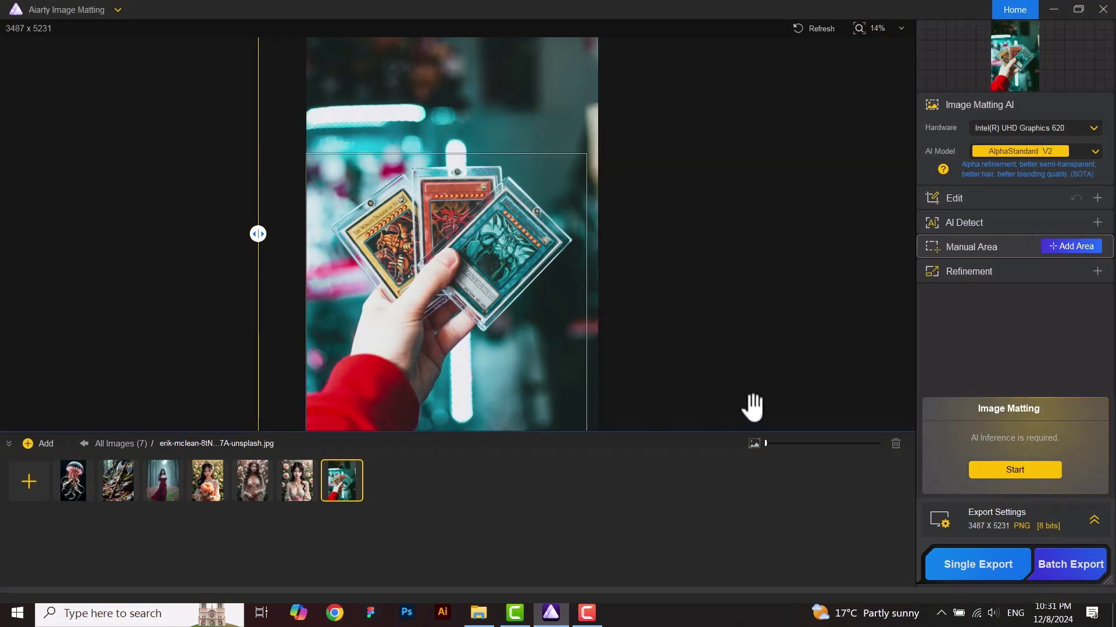
left_click(1011, 469)
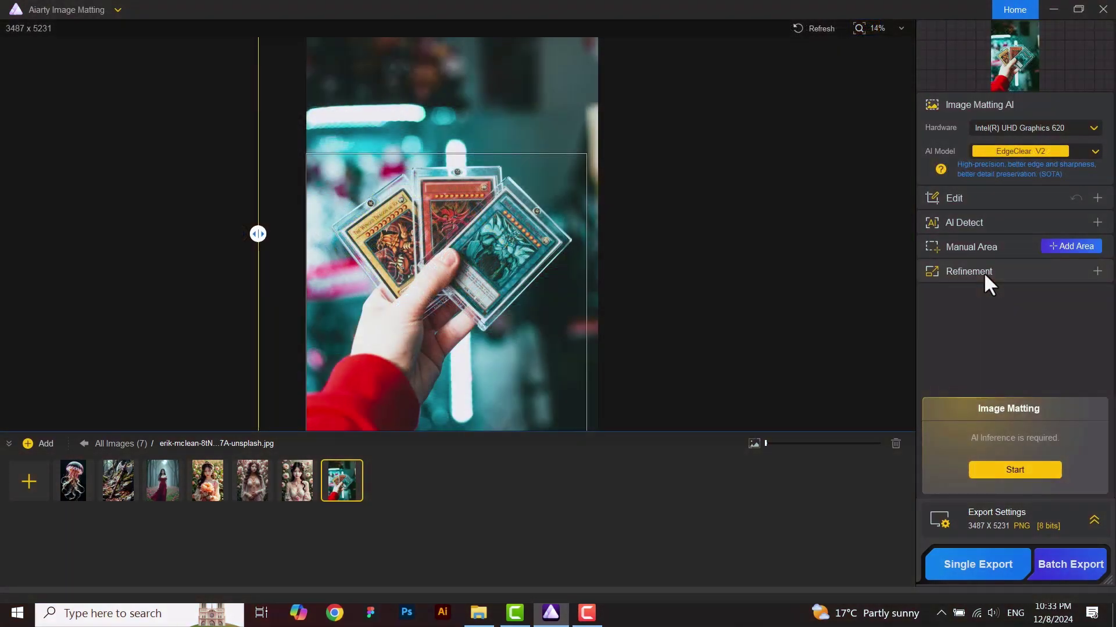
Rerun the cards matting with Outline Emphasis refinement turned on
left_click(983, 272)
left_click(934, 319)
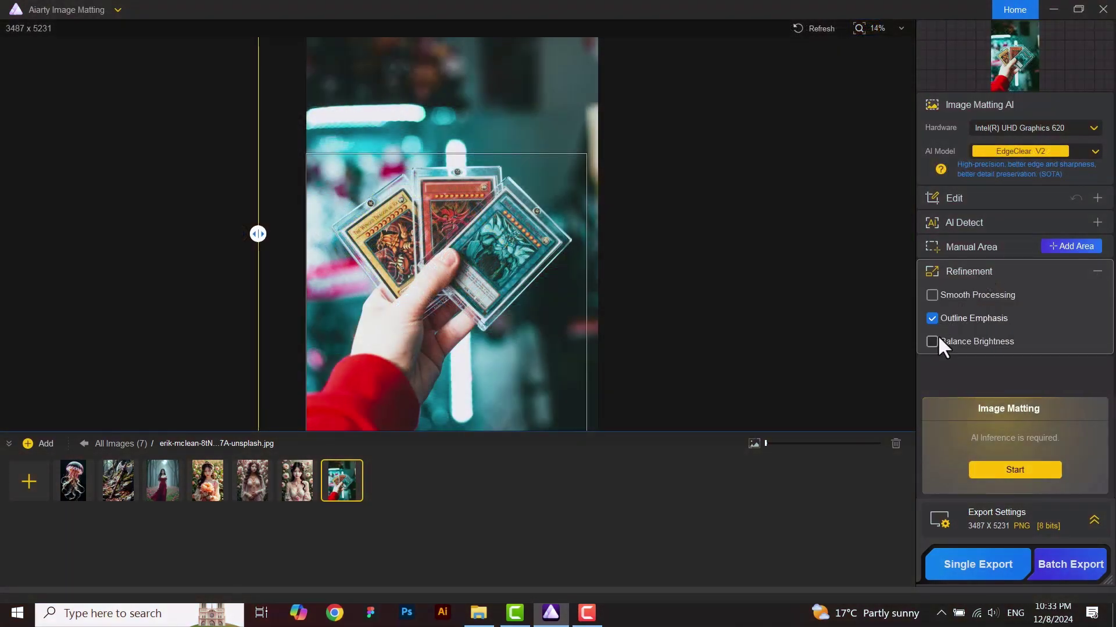
left_click(1005, 469)
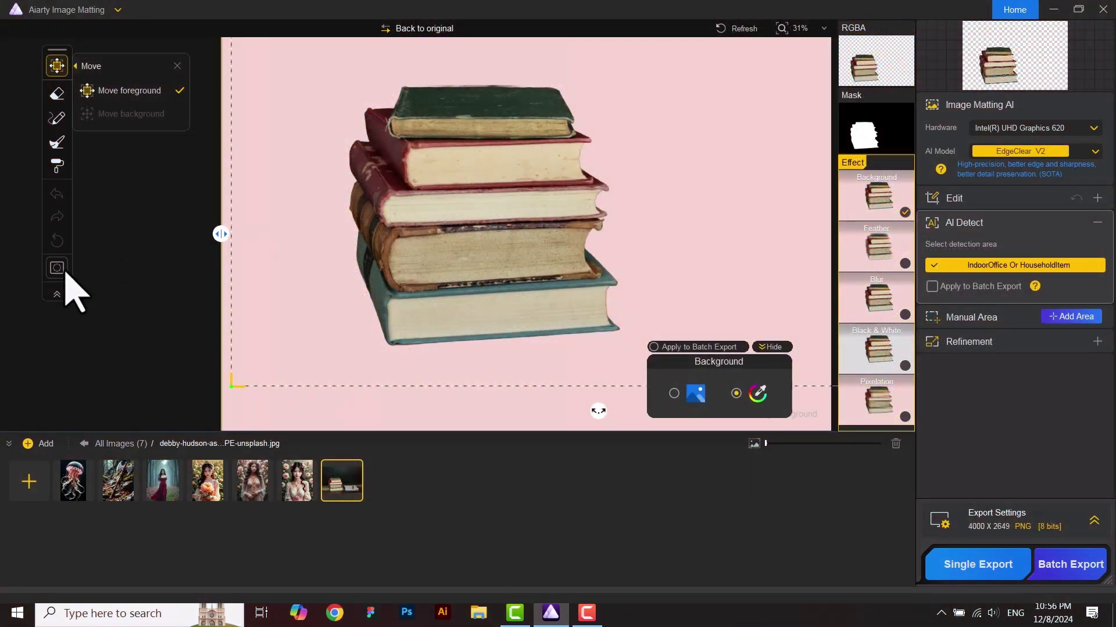
Switch to the eraser and change the mask highlight colour to bright green
left_click(57, 271)
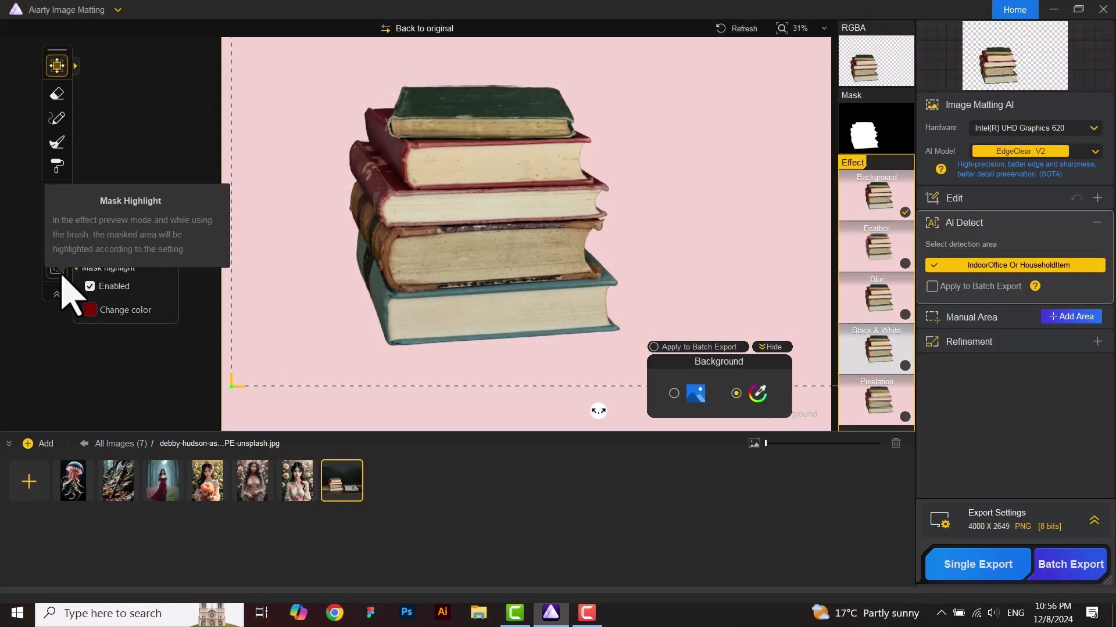
key("e")
left_click(91, 310)
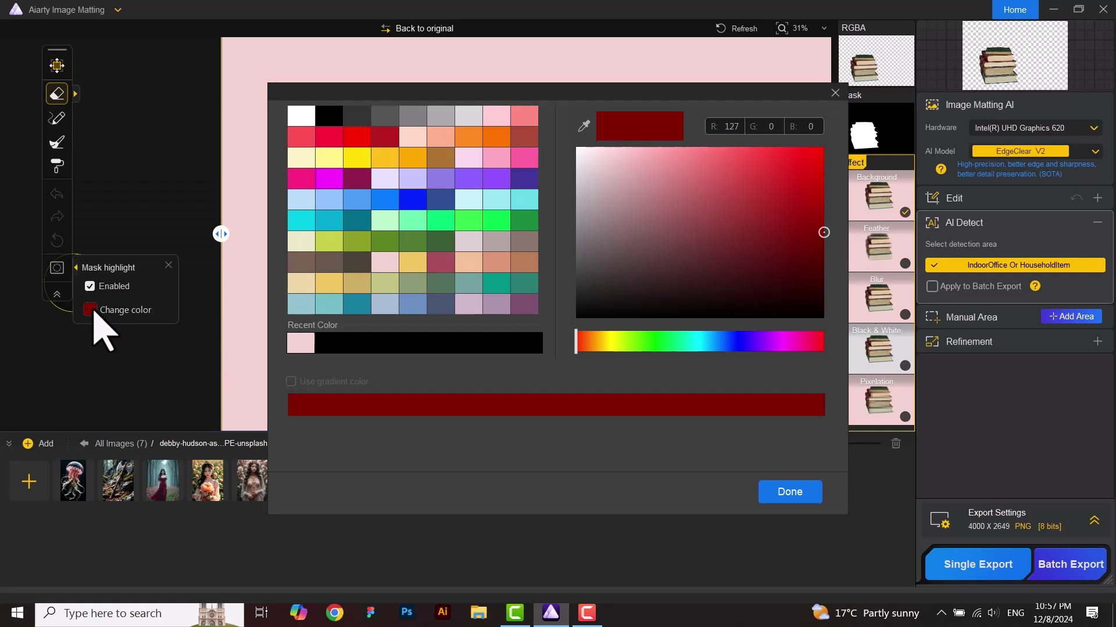
left_click(496, 220)
left_click(799, 499)
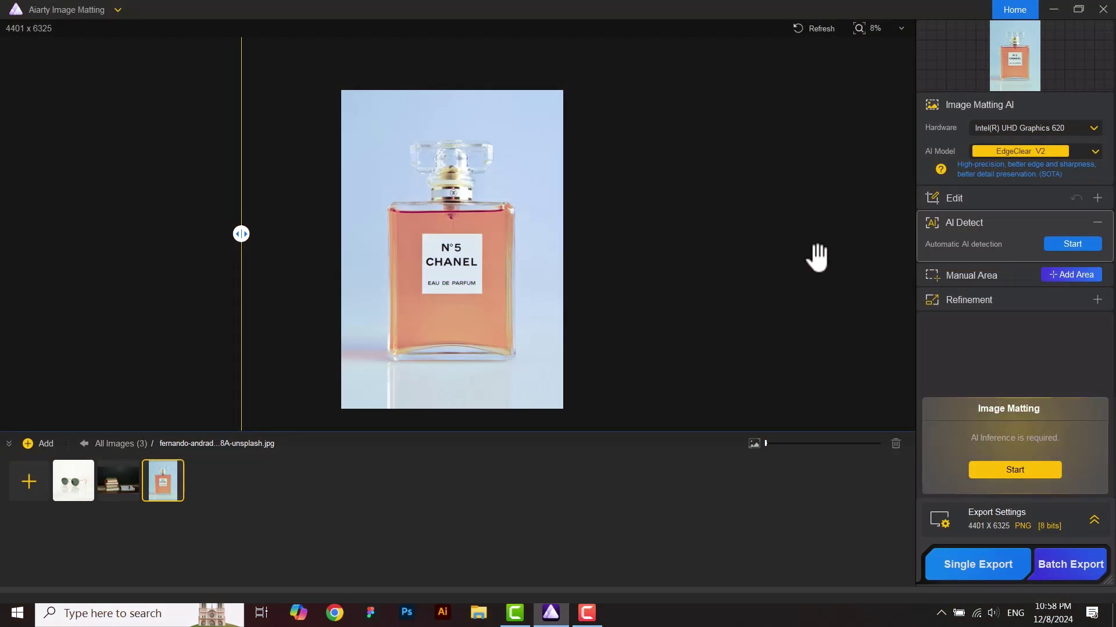
Run AI detection on the perfume photo and on the sunglasses photo with Clothing Or Accessory area
left_click(1072, 244)
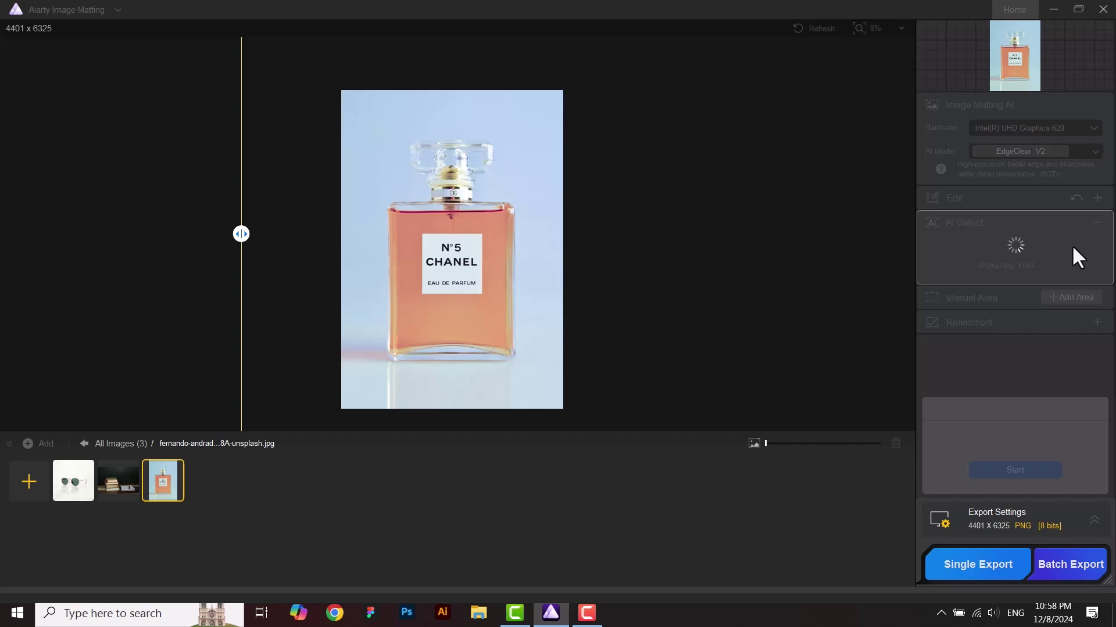
left_click(73, 480)
left_click(1052, 244)
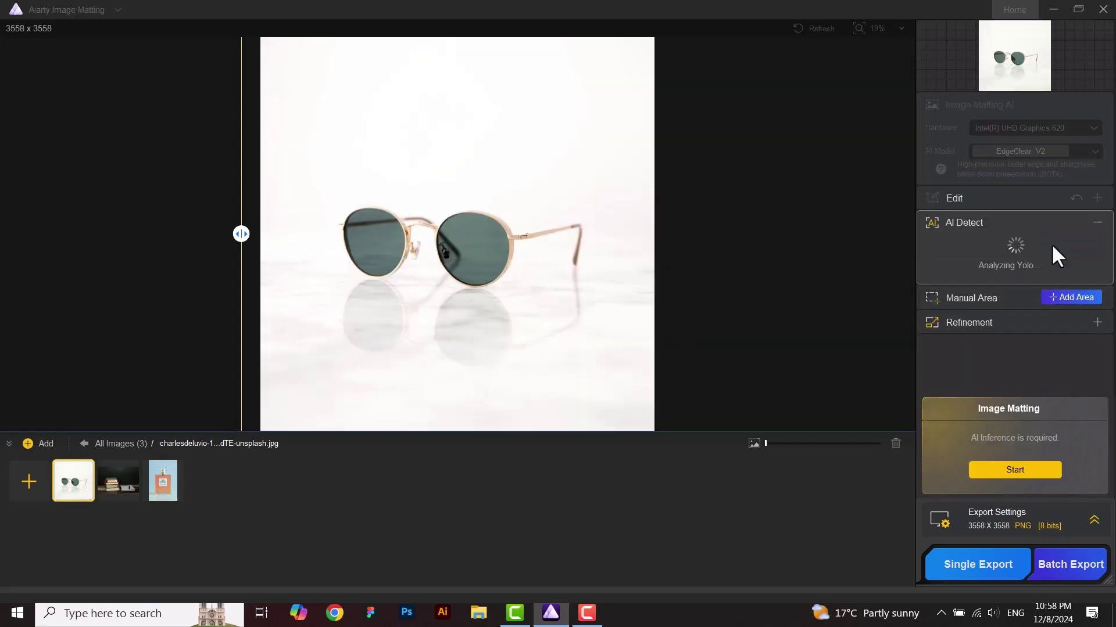
left_click(1011, 267)
Detect the books as IndoorOffice Or HouseholdItem, apply it to batch export, matte them, and batch export
left_click(118, 480)
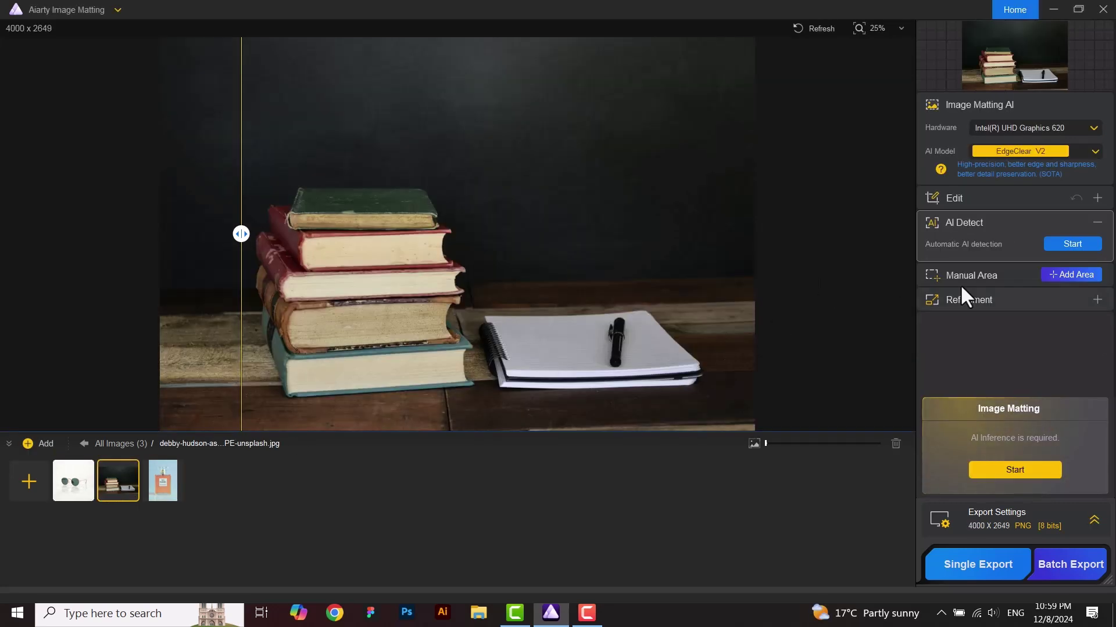
left_click(1072, 243)
left_click(1070, 265)
left_click(365, 297)
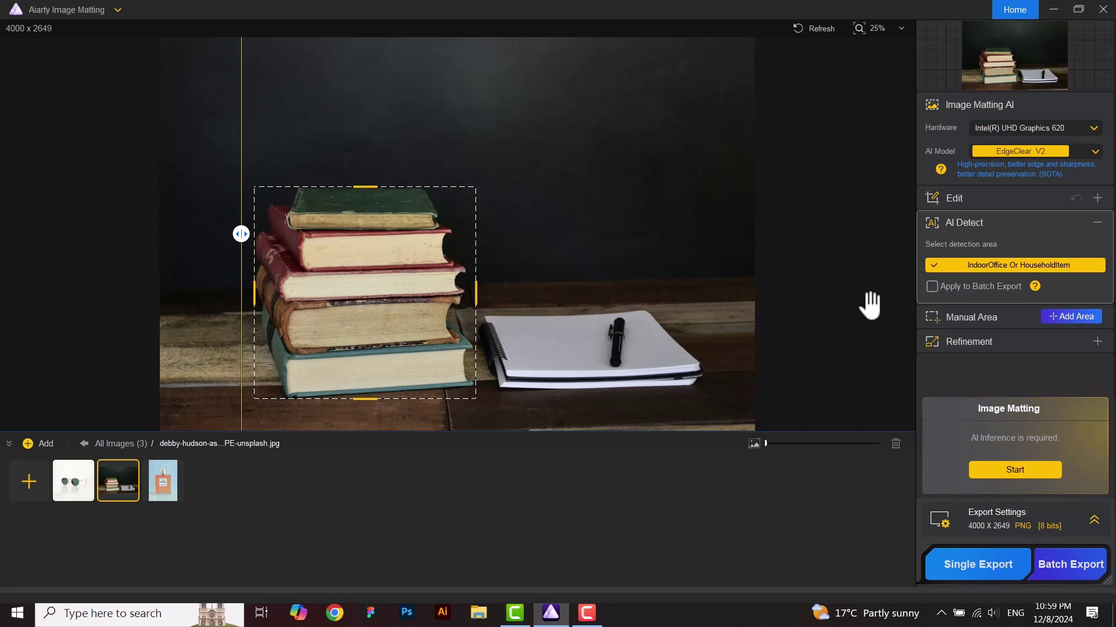
left_click(932, 286)
left_click(570, 357)
left_click(1025, 470)
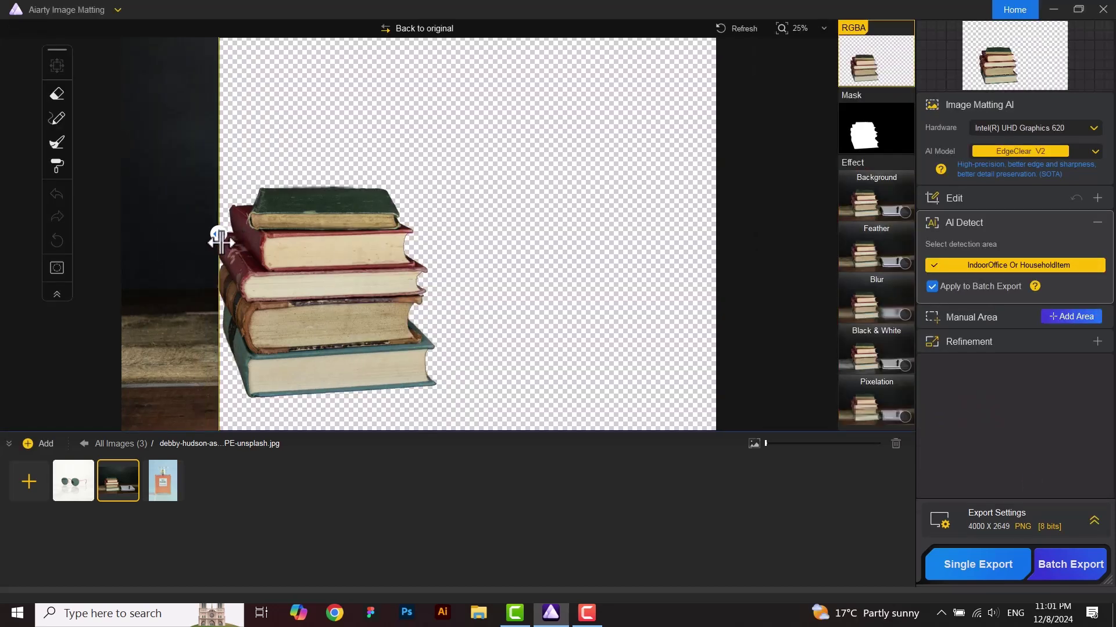
left_click_drag(219, 243, 143, 249)
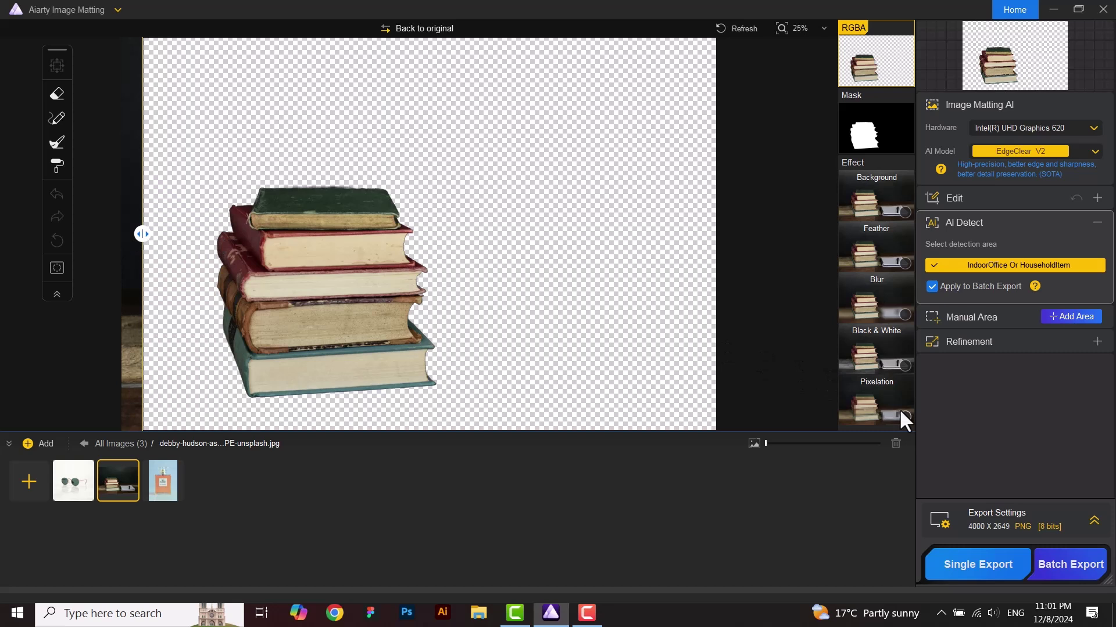
left_click(1082, 567)
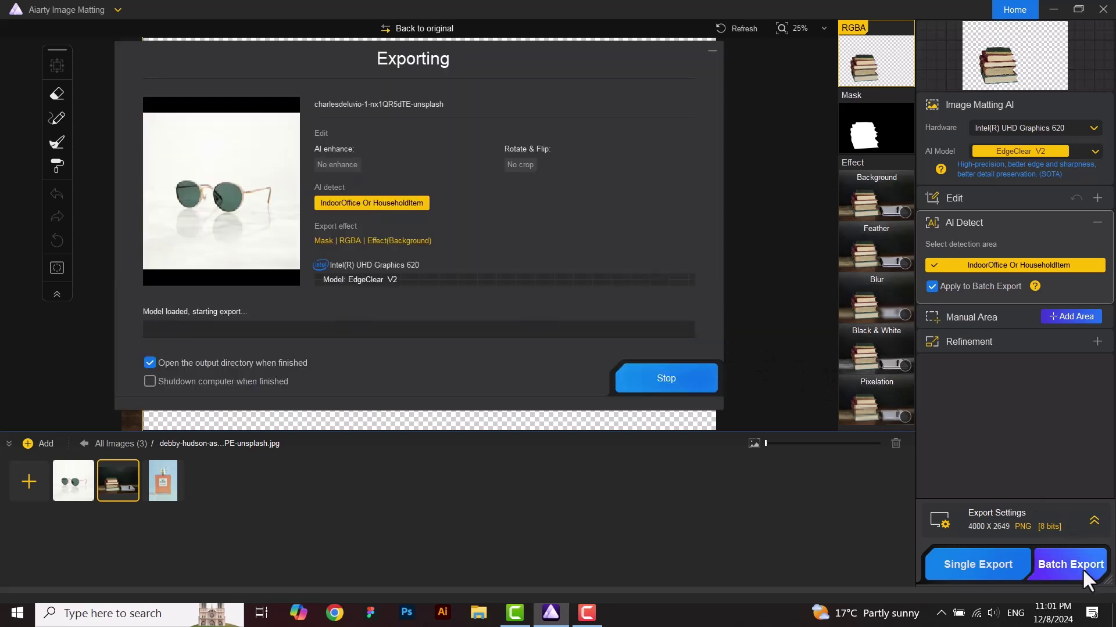